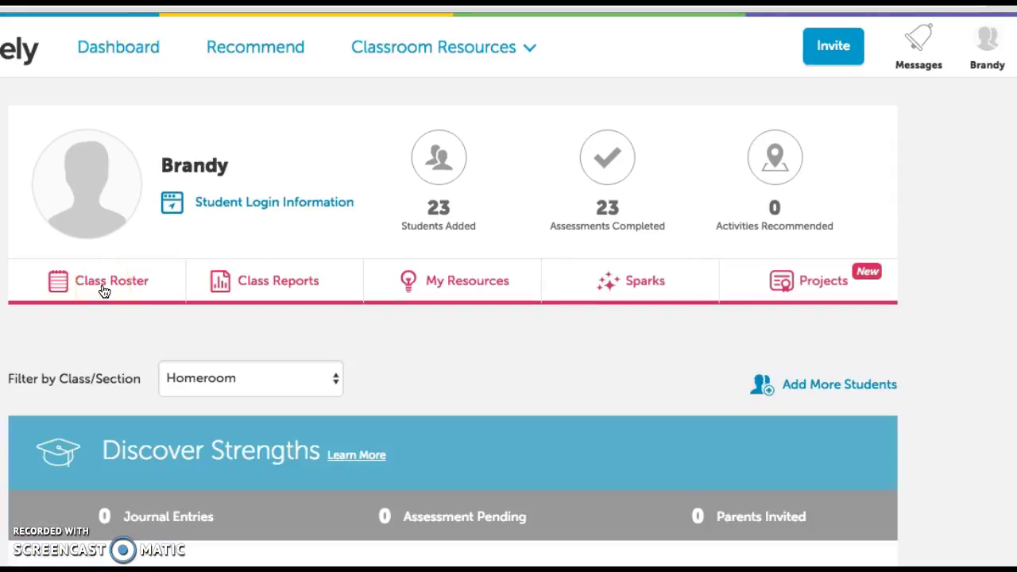
Step: Open the Class Roster and scroll through the Homeroom students' assessment statuses
{"action": "left_click", "coordinate": [104, 286]}
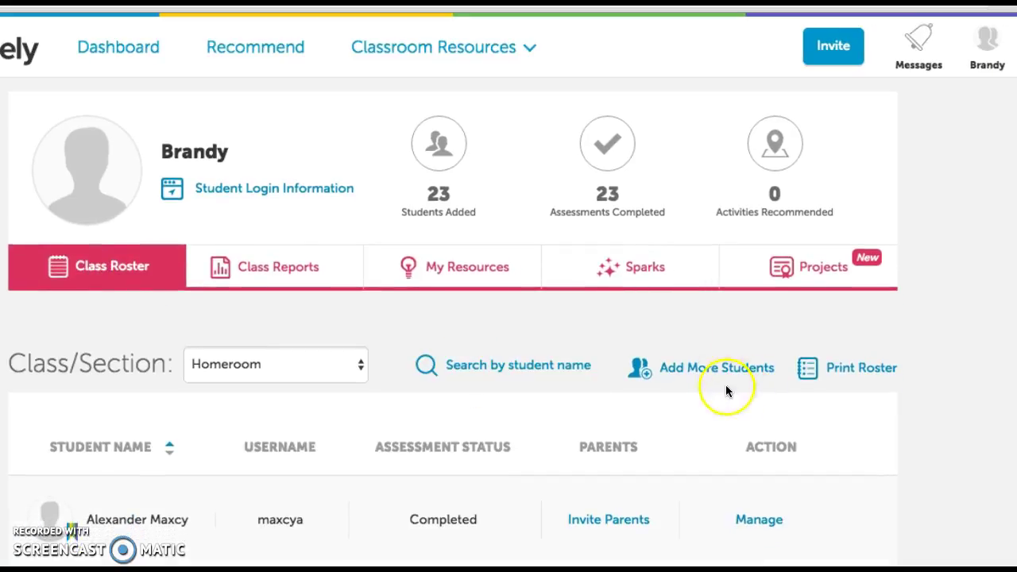
{"action": "scroll", "coordinate": [720, 370], "scroll_direction": "down", "scroll_amount": 1}
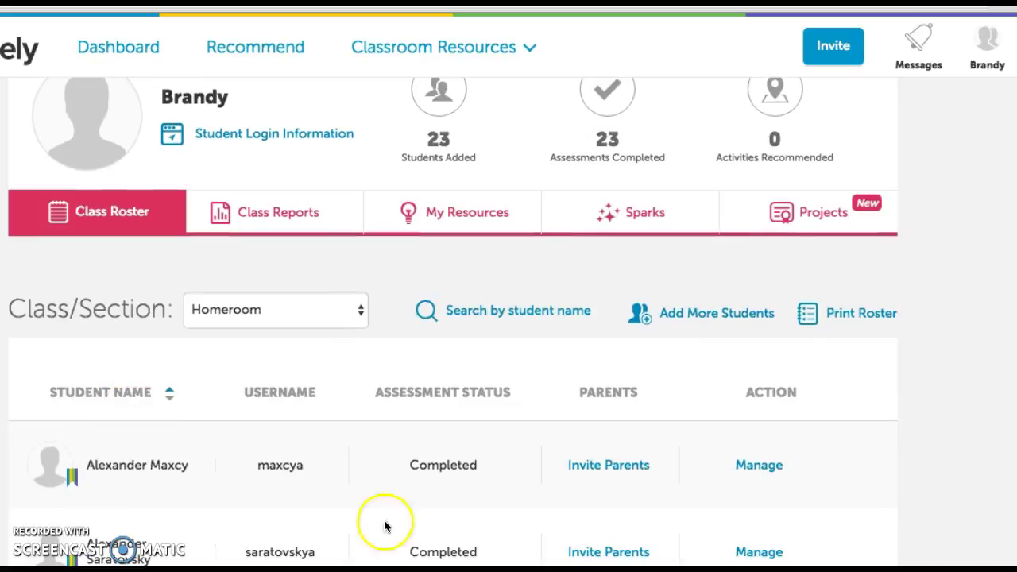
{"action": "scroll", "coordinate": [426, 486], "scroll_direction": "down", "scroll_amount": 1}
{"action": "scroll", "coordinate": [426, 486], "scroll_direction": "up", "scroll_amount": 2}
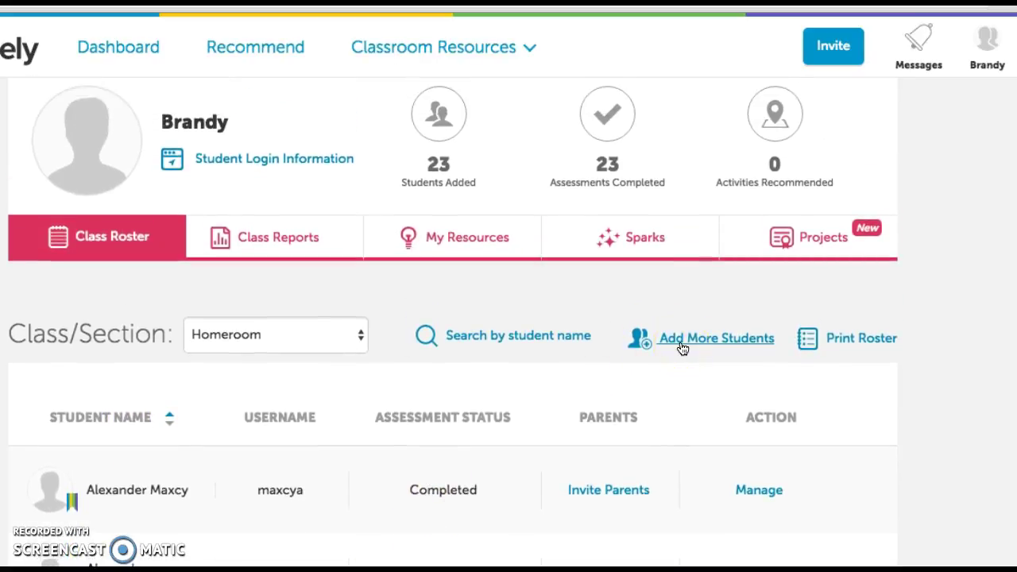
Step: Add a grade 3 Homeroom student with first name, last name and username filled in
{"action": "left_click", "coordinate": [682, 342]}
{"action": "left_click", "coordinate": [140, 249]}
{"action": "key", "text": "Tab"}
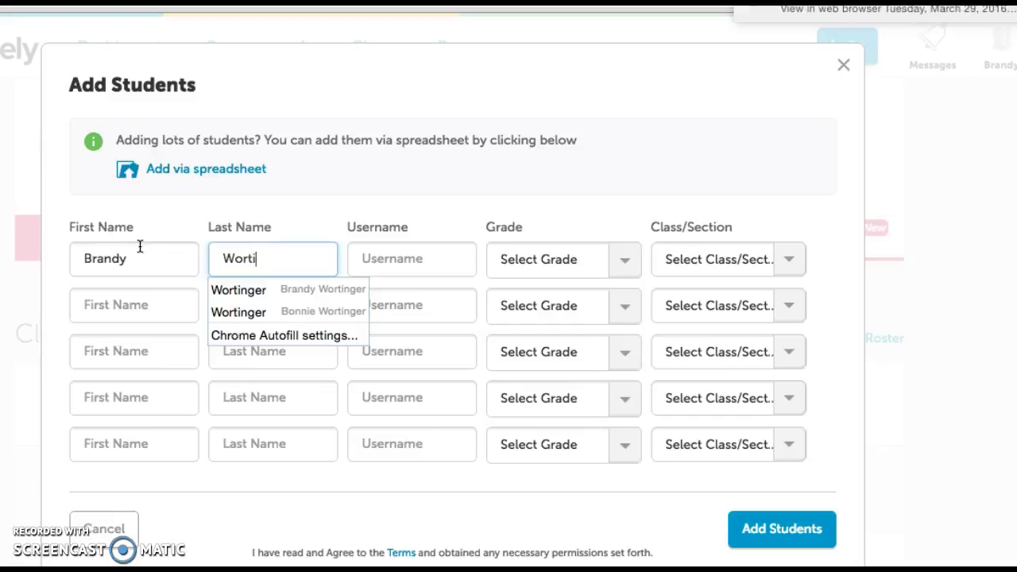
{"action": "key", "text": "Tab"}
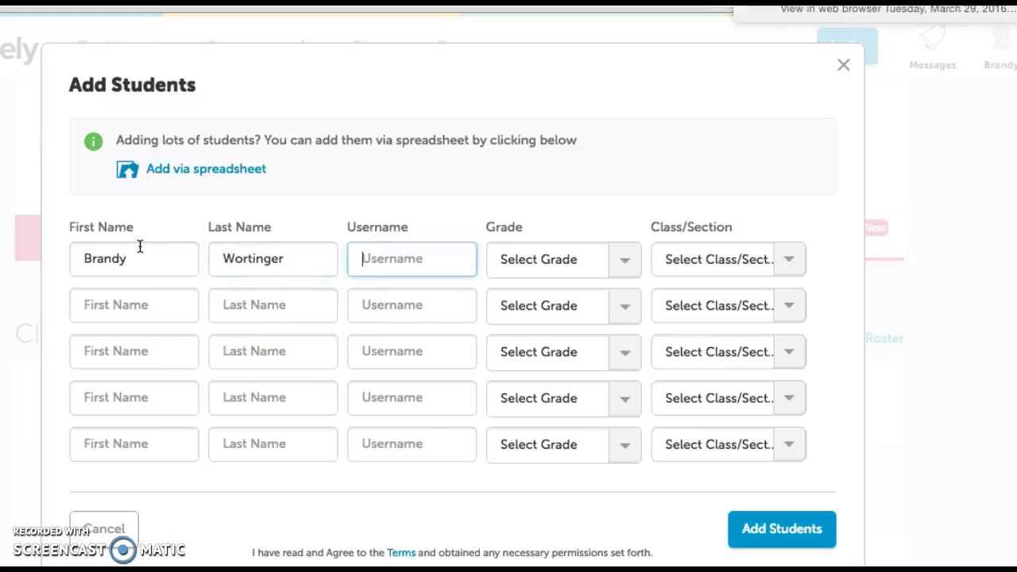
{"action": "type", "text": "brandyw"}
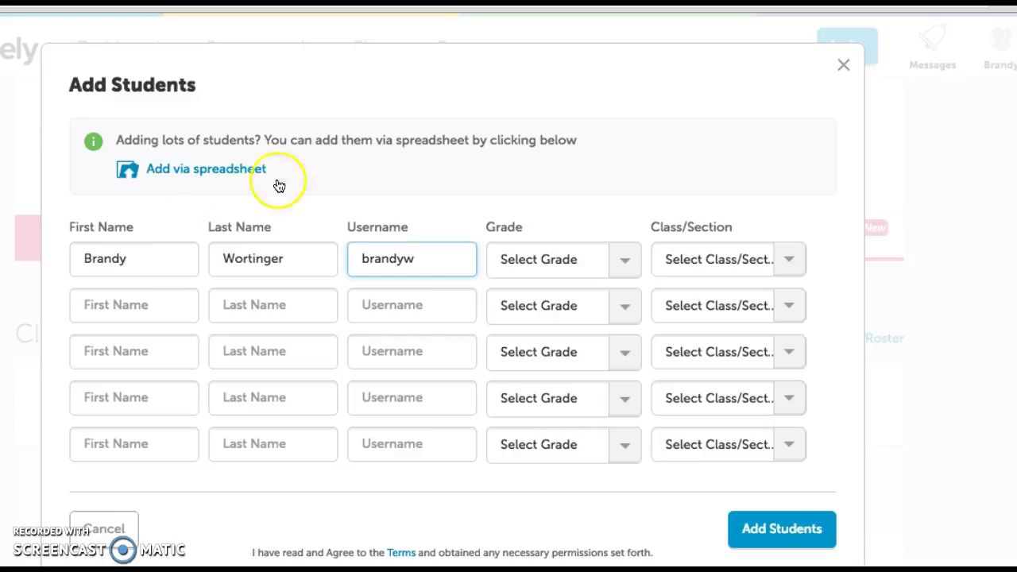
{"action": "left_click", "coordinate": [606, 260]}
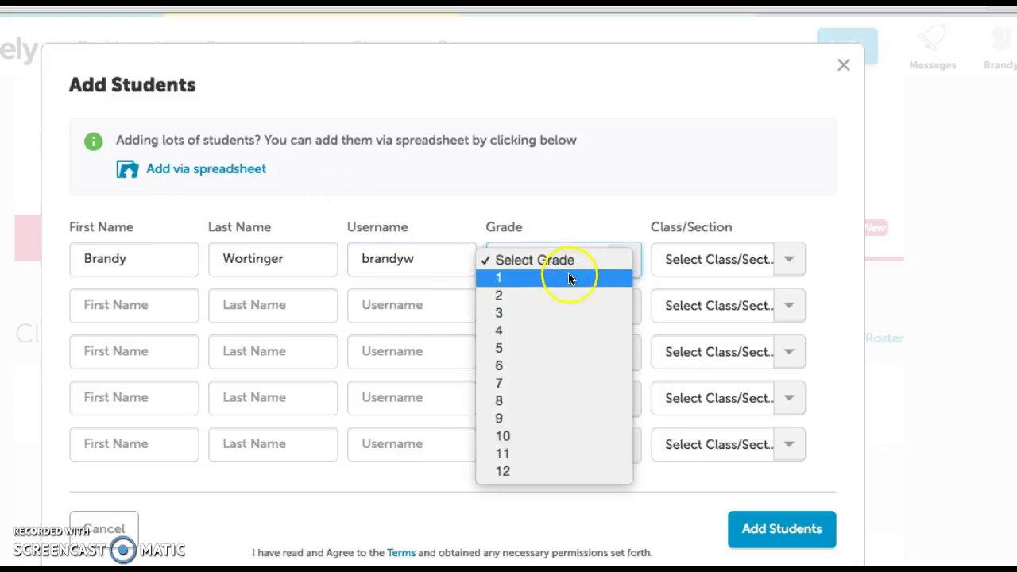
{"action": "left_click", "coordinate": [548, 312]}
{"action": "left_click", "coordinate": [720, 266]}
{"action": "left_click", "coordinate": [673, 338]}
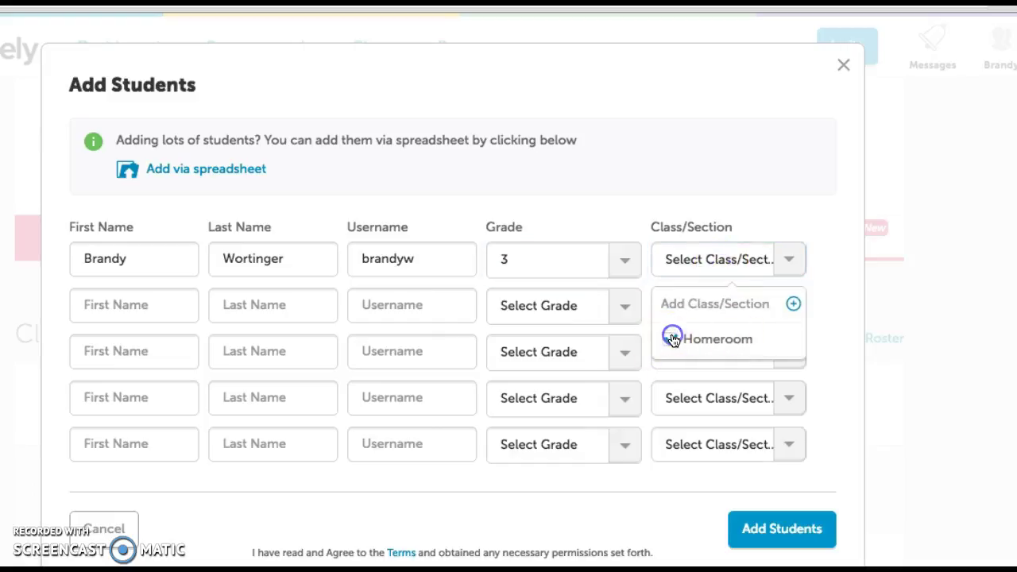
{"action": "left_click", "coordinate": [782, 533]}
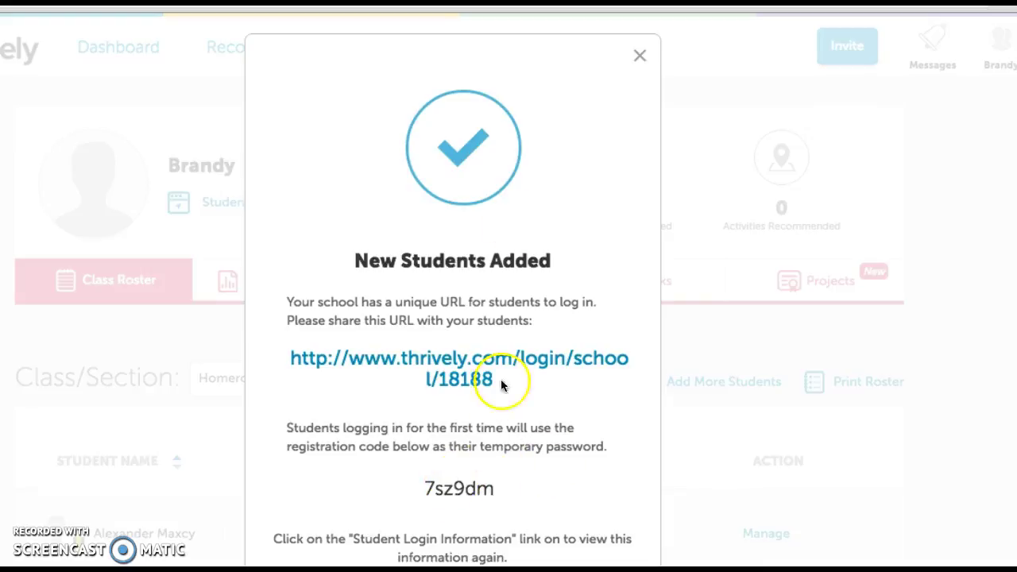
{"action": "left_click", "coordinate": [641, 58]}
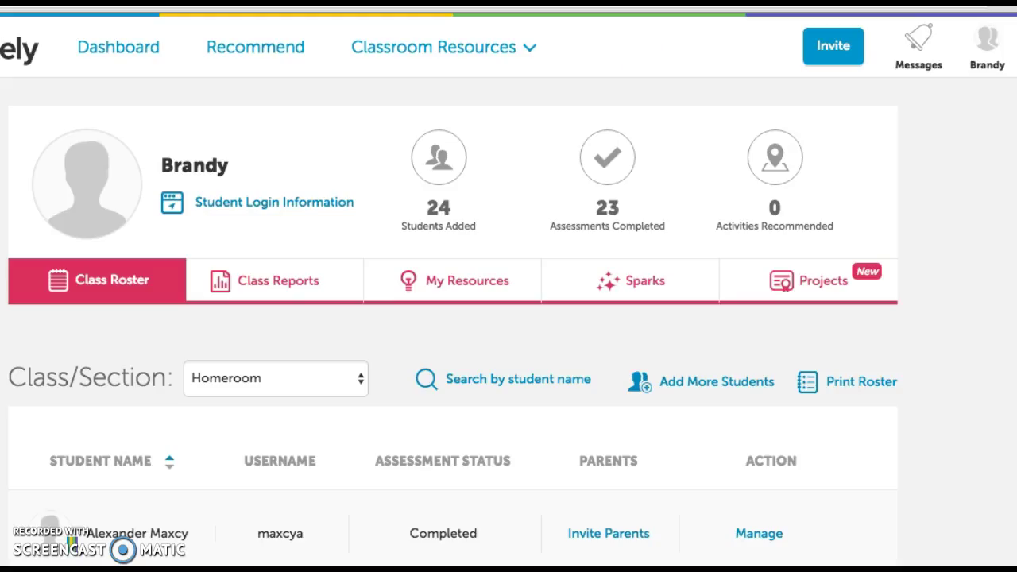
Step: Review the updated roster and bring up the printable login-details roster
{"action": "scroll", "coordinate": [848, 413], "scroll_direction": "down", "scroll_amount": 1}
{"action": "scroll", "coordinate": [847, 413], "scroll_direction": "down", "scroll_amount": 2}
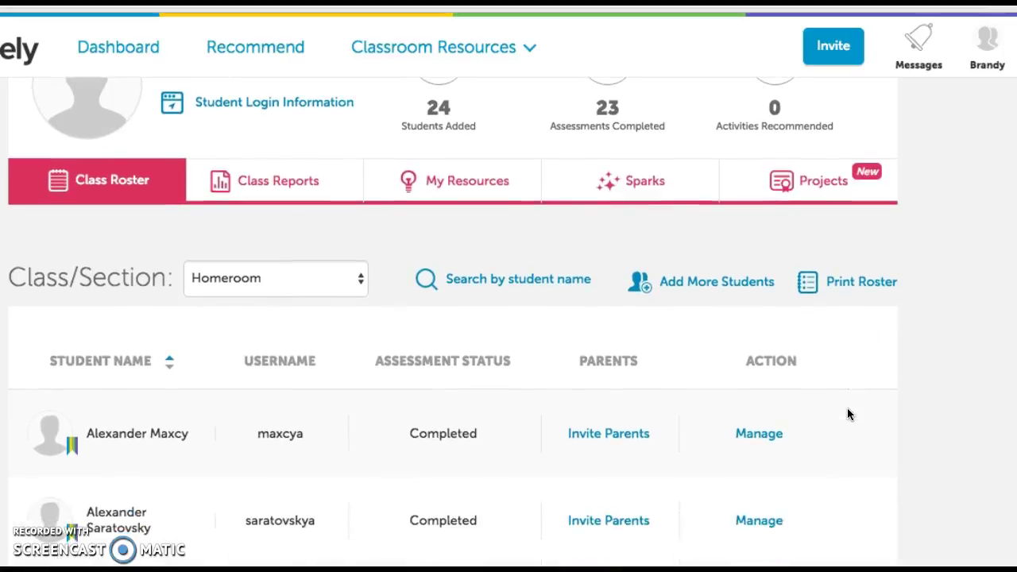
{"action": "scroll", "coordinate": [846, 413], "scroll_direction": "down", "scroll_amount": 4}
{"action": "scroll", "coordinate": [855, 194], "scroll_direction": "up", "scroll_amount": 2}
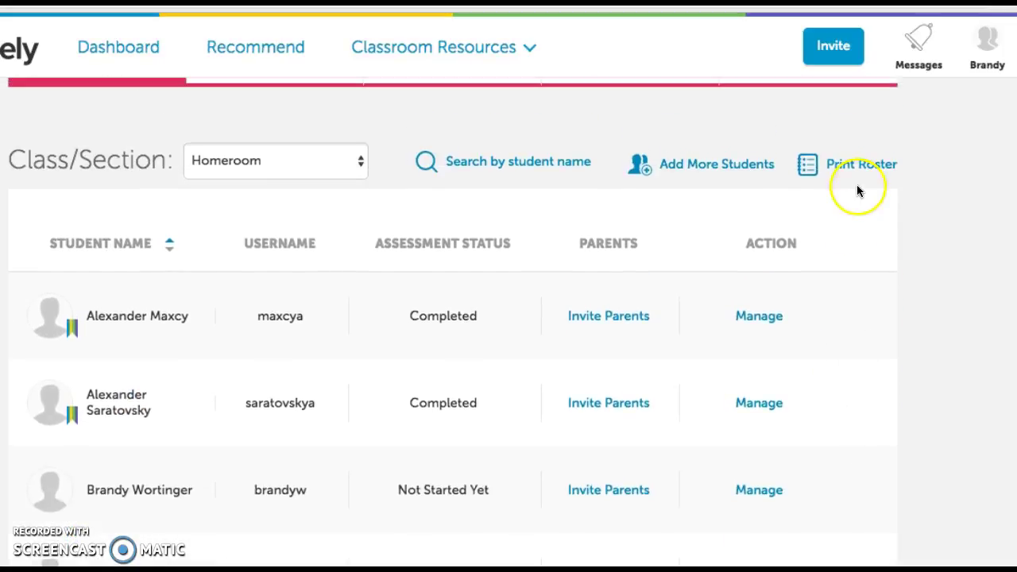
{"action": "left_click", "coordinate": [858, 164]}
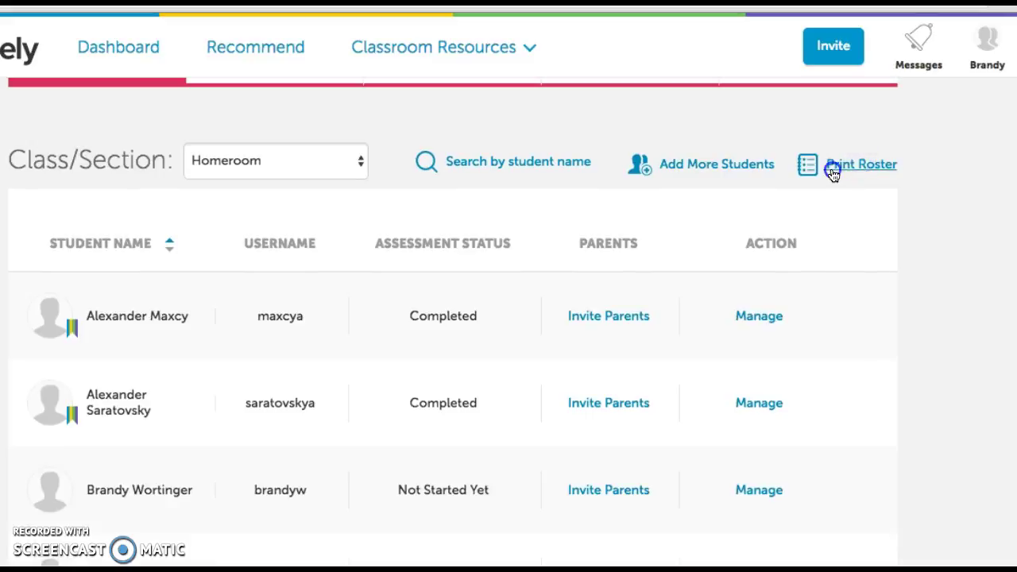
Step: Scroll the login-details list, highlighting the login URL and the new student's temporary password
{"action": "scroll", "coordinate": [556, 368], "scroll_direction": "down", "scroll_amount": 5}
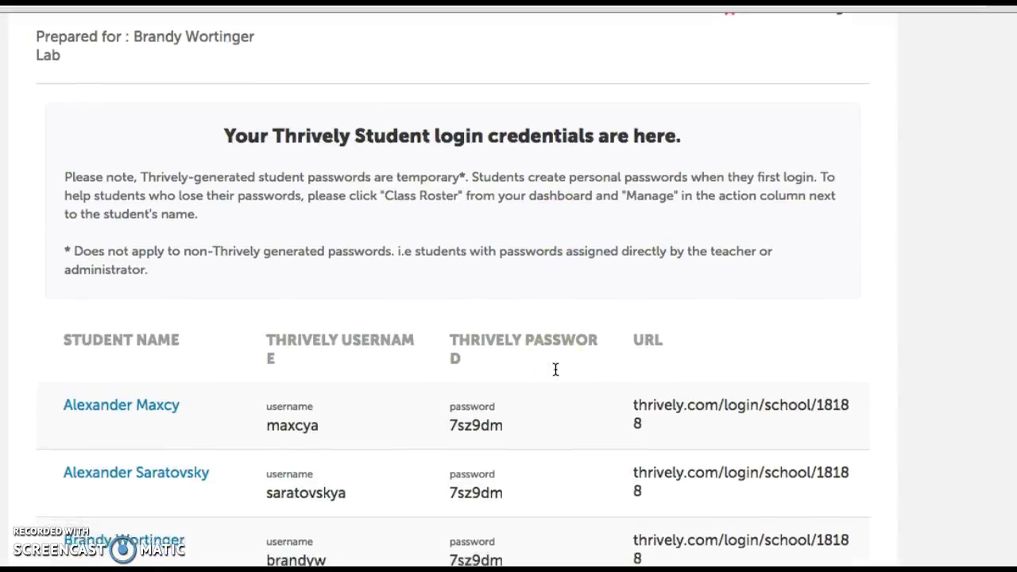
{"action": "scroll", "coordinate": [555, 368], "scroll_direction": "down", "scroll_amount": 1}
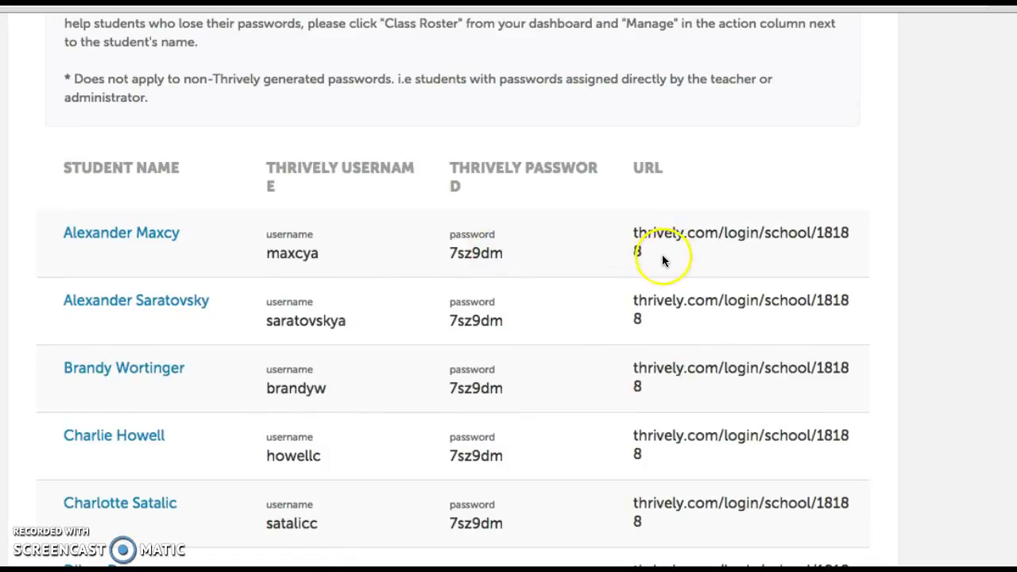
{"action": "left_click_drag", "start_coordinate": [644, 248], "coordinate": [641, 232]}
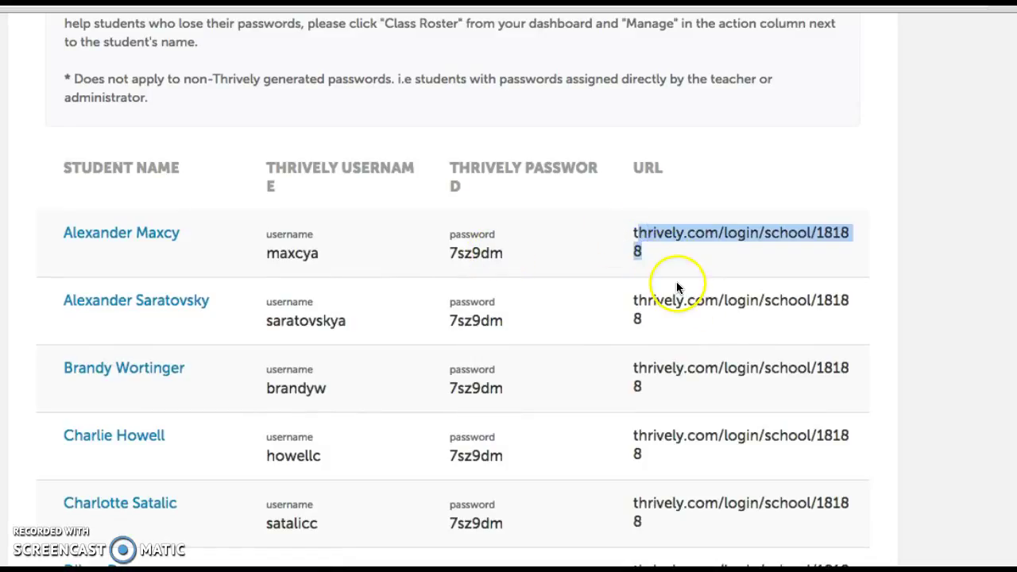
{"action": "scroll", "coordinate": [655, 300], "scroll_direction": "down", "scroll_amount": 1}
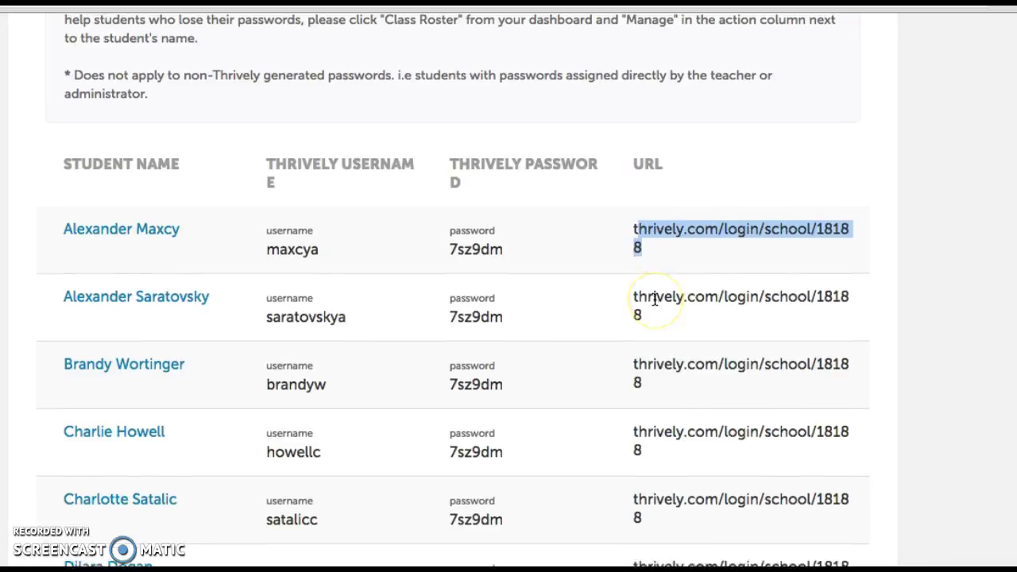
{"action": "scroll", "coordinate": [655, 299], "scroll_direction": "down", "scroll_amount": 1}
{"action": "left_click", "coordinate": [558, 278]}
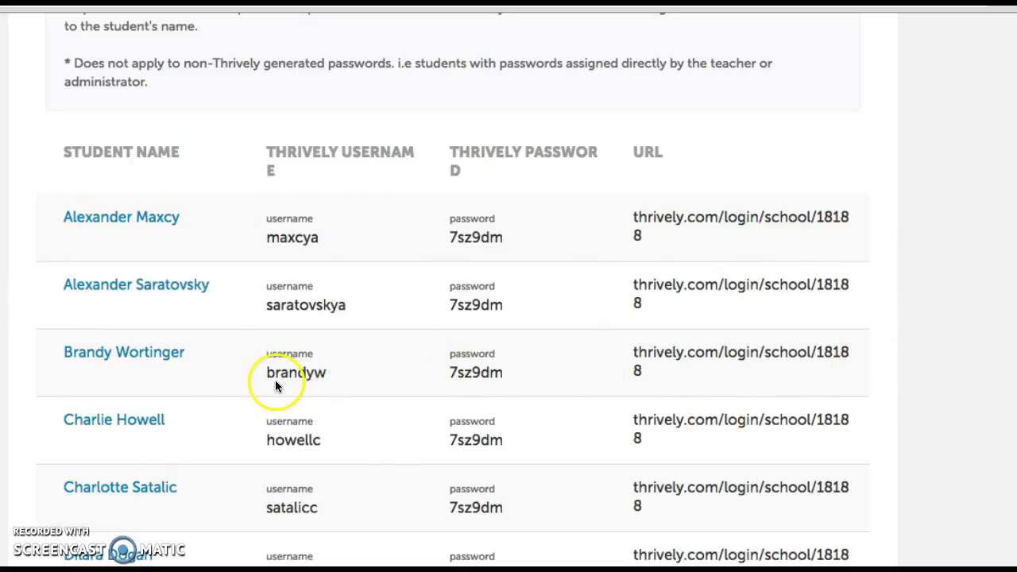
{"action": "left_click", "coordinate": [449, 373]}
{"action": "left_click_drag", "start_coordinate": [450, 374], "coordinate": [528, 383]}
{"action": "left_click", "coordinate": [488, 370]}
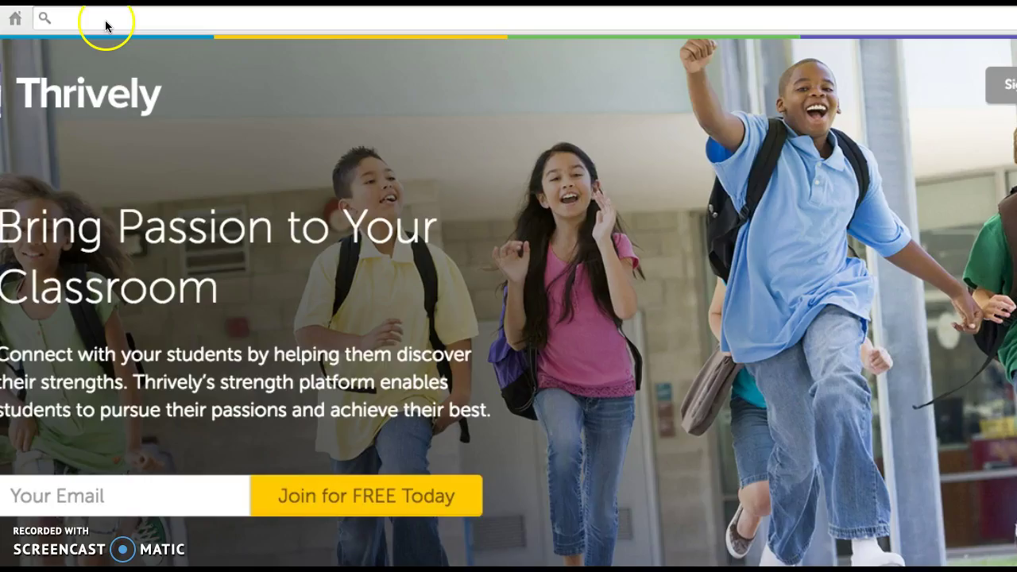
Step: Go to the school's student login page by entering 'thrively' in the address bar
{"action": "left_click", "coordinate": [100, 18]}
{"action": "type", "text": "thrively.com"}
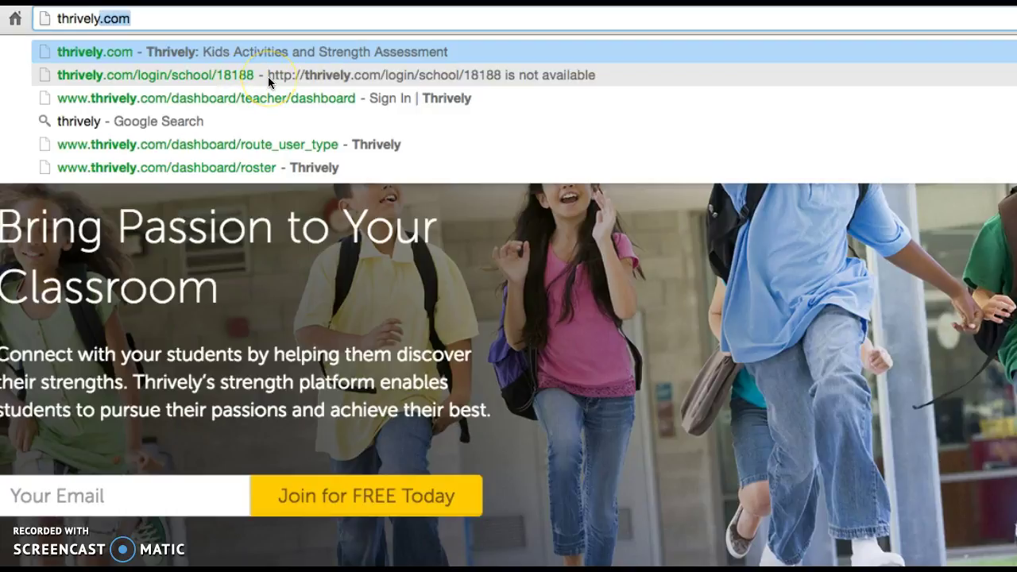
{"action": "left_click", "coordinate": [268, 78]}
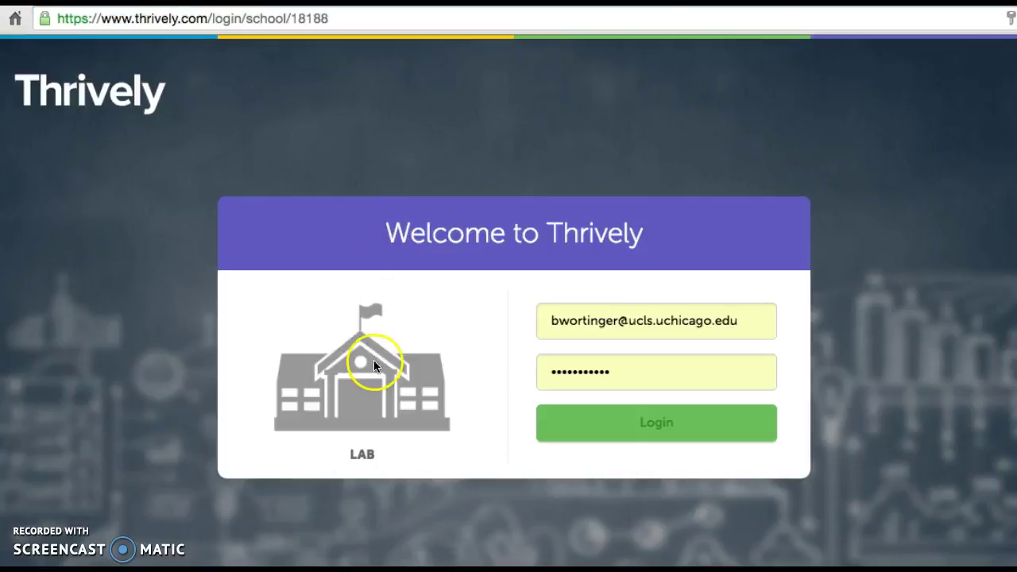
Step: Replace the saved email in the login form with the new student's username
{"action": "left_click", "coordinate": [750, 317]}
{"action": "key", "text": "ctrl+a"}
{"action": "type", "text": "brandy"}
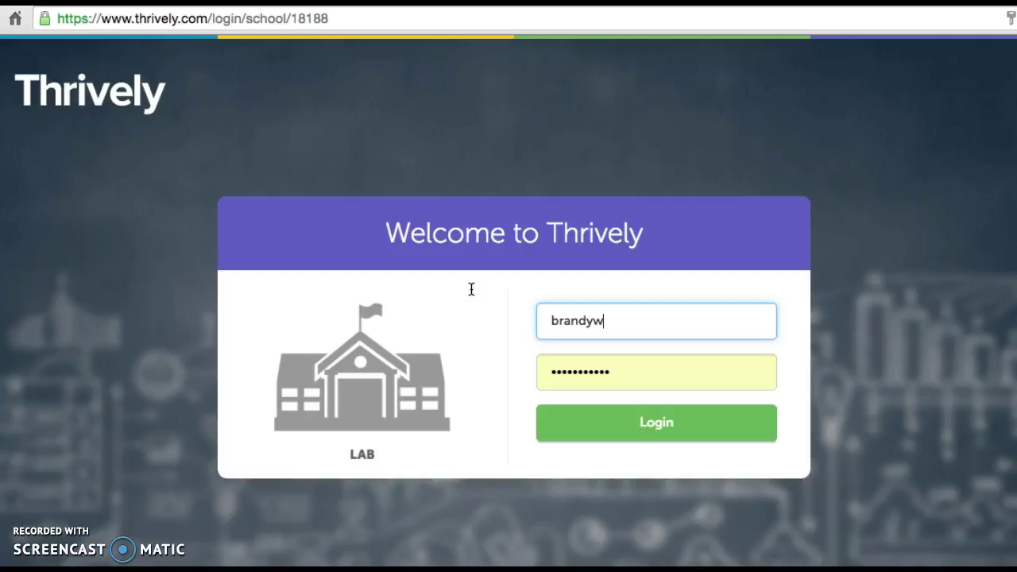
{"action": "key", "text": "Tab"}
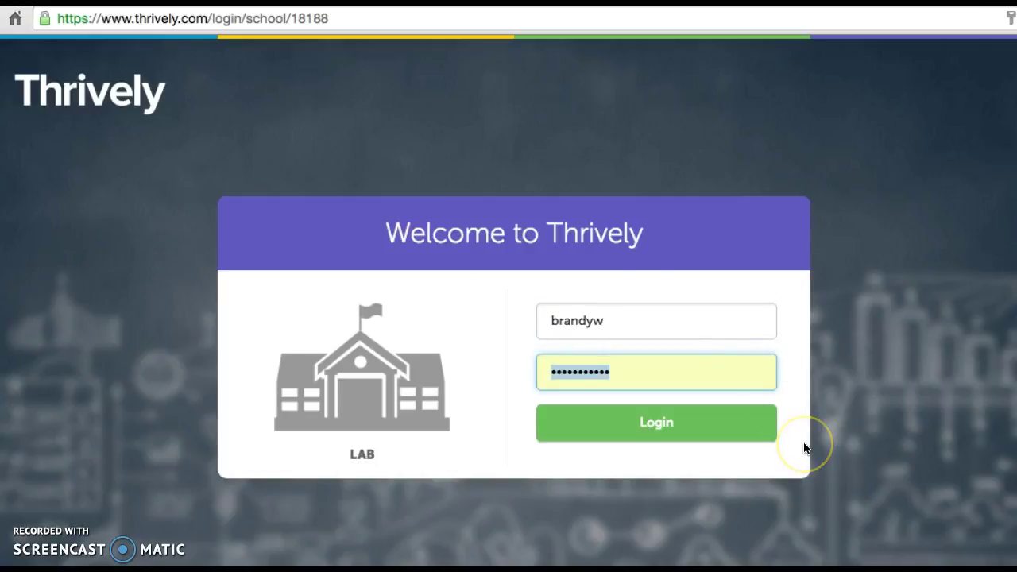
{"action": "type", "text": "••••••"}
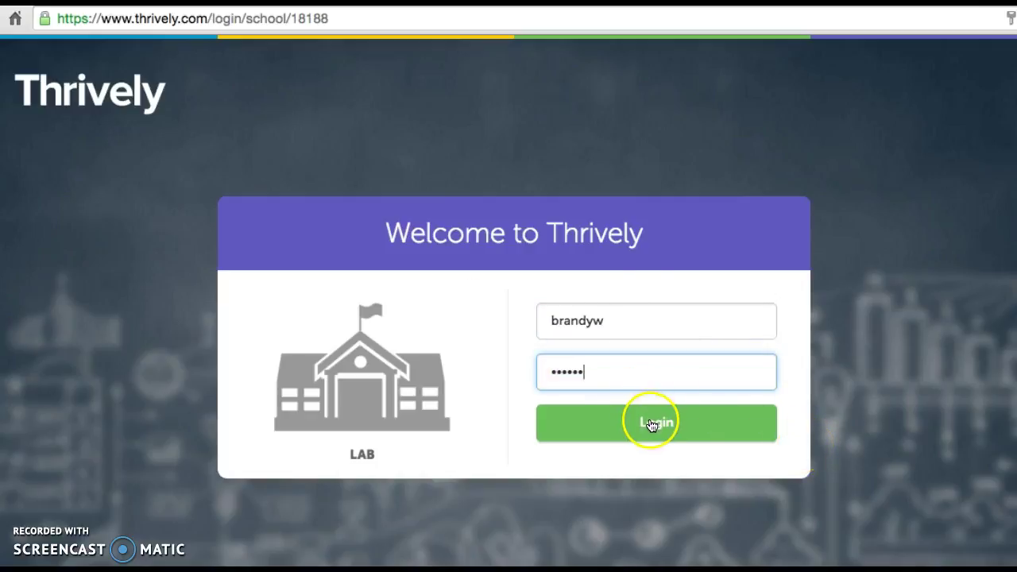
{"action": "left_click", "coordinate": [651, 425]}
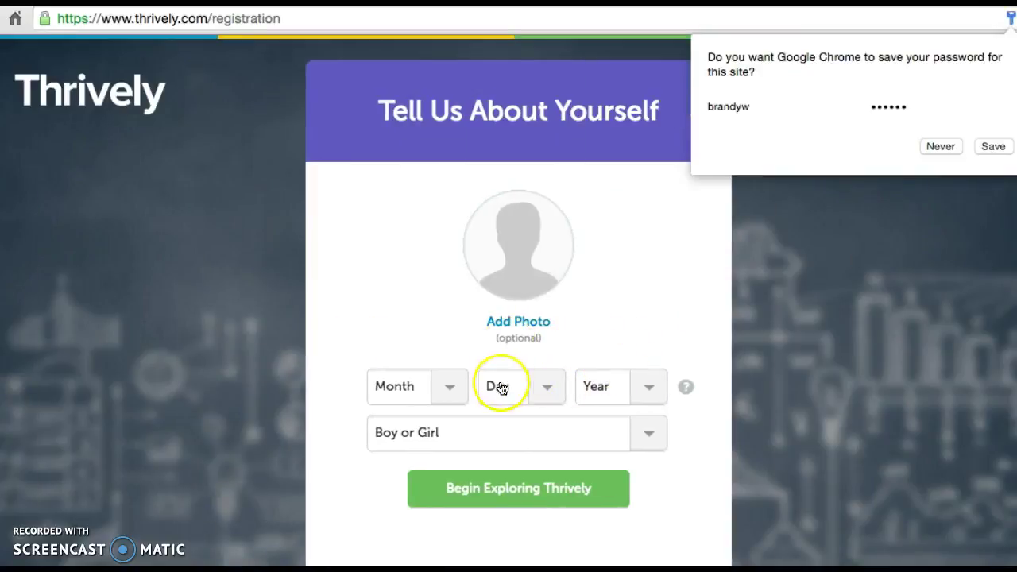
{"action": "left_click", "coordinate": [460, 401]}
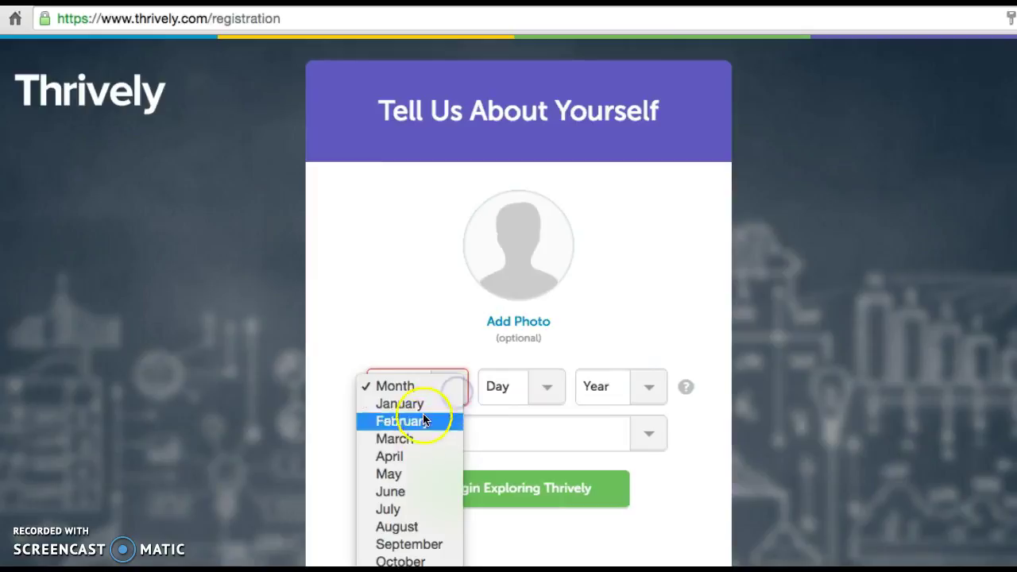
{"action": "left_click", "coordinate": [409, 548]}
{"action": "left_click", "coordinate": [527, 390]}
{"action": "left_click", "coordinate": [504, 471]}
{"action": "left_click", "coordinate": [646, 391]}
{"action": "left_click", "coordinate": [619, 497]}
Step: Choose Girl as the gender and begin exploring Thrively
{"action": "left_click", "coordinate": [475, 436]}
{"action": "left_click", "coordinate": [442, 466]}
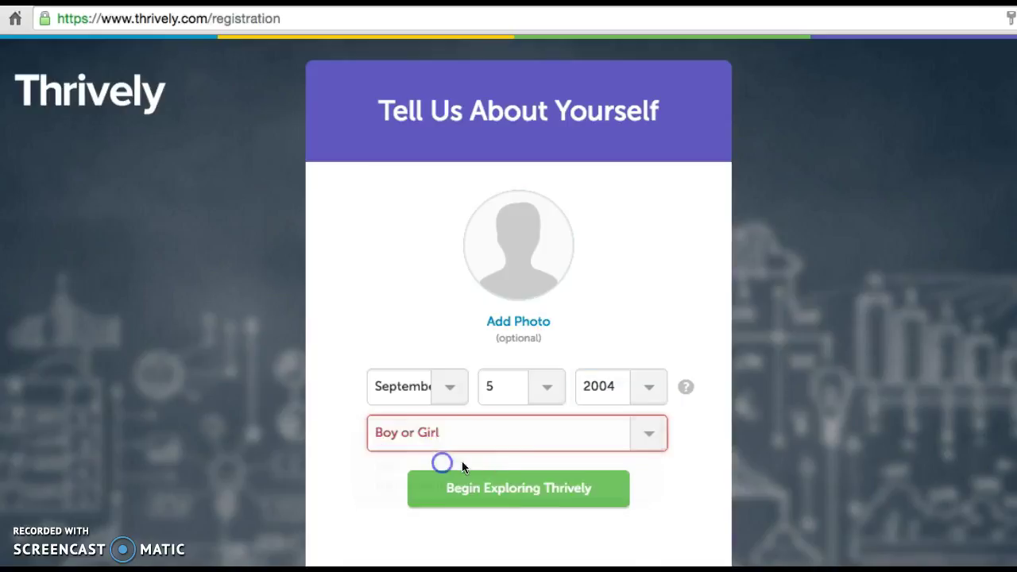
{"action": "left_click", "coordinate": [545, 506]}
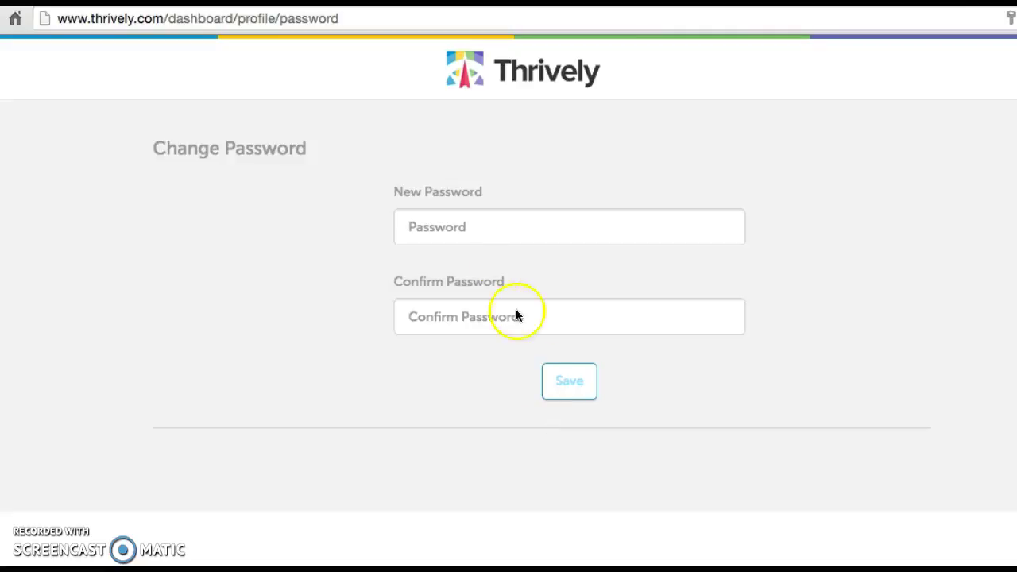
Step: Enter and confirm a new account password, then save it
{"action": "left_click", "coordinate": [485, 213]}
{"action": "type", "text": "••••••"}
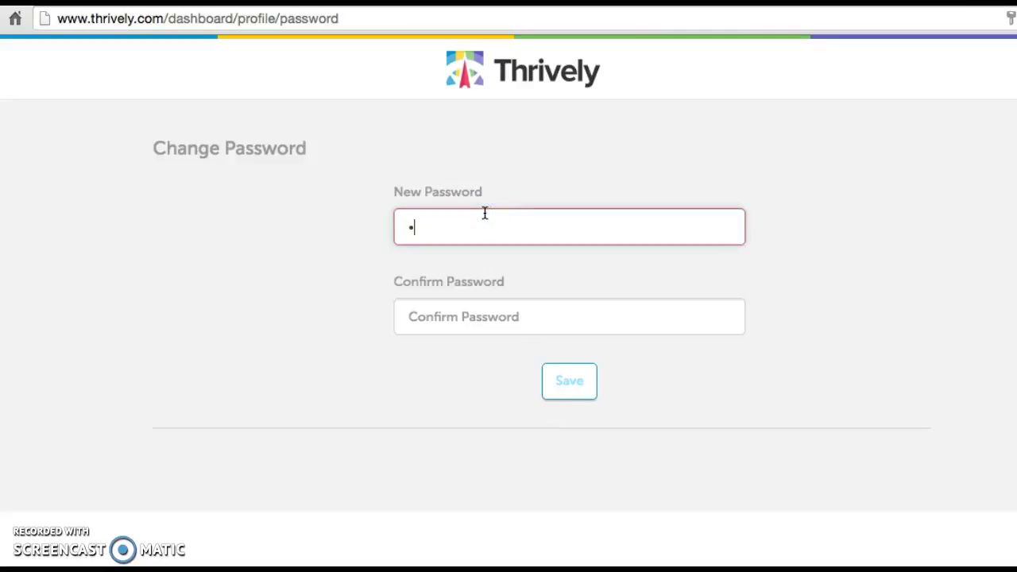
{"action": "key", "text": "Tab"}
{"action": "type", "text": "•••••••••"}
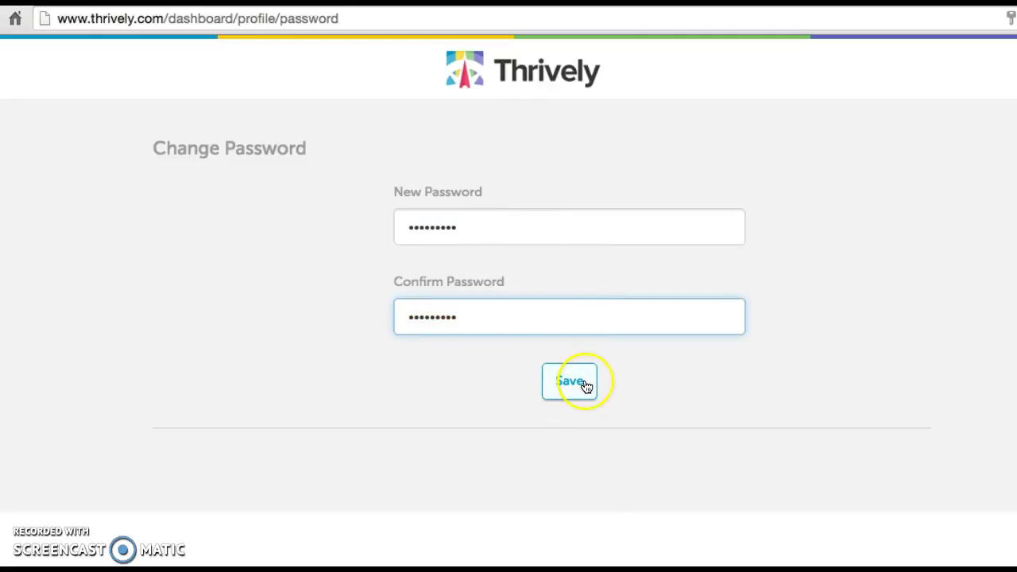
{"action": "left_click", "coordinate": [586, 386]}
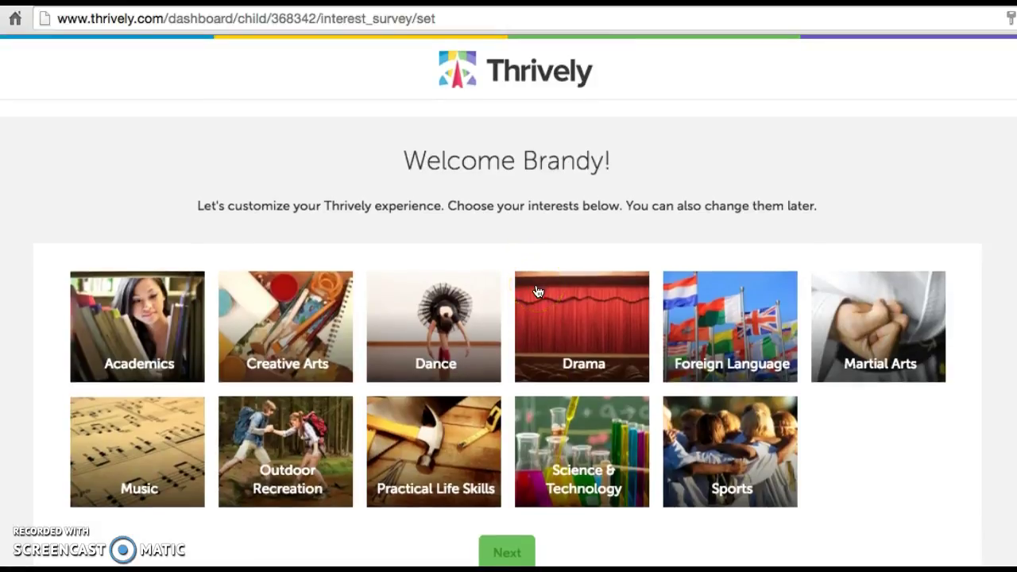
Step: Tick Academics, Creative Arts, Outdoor Recreation, Practical Life Skills, Sports and Drama, then continue
{"action": "scroll", "coordinate": [537, 292], "scroll_direction": "down", "scroll_amount": 1}
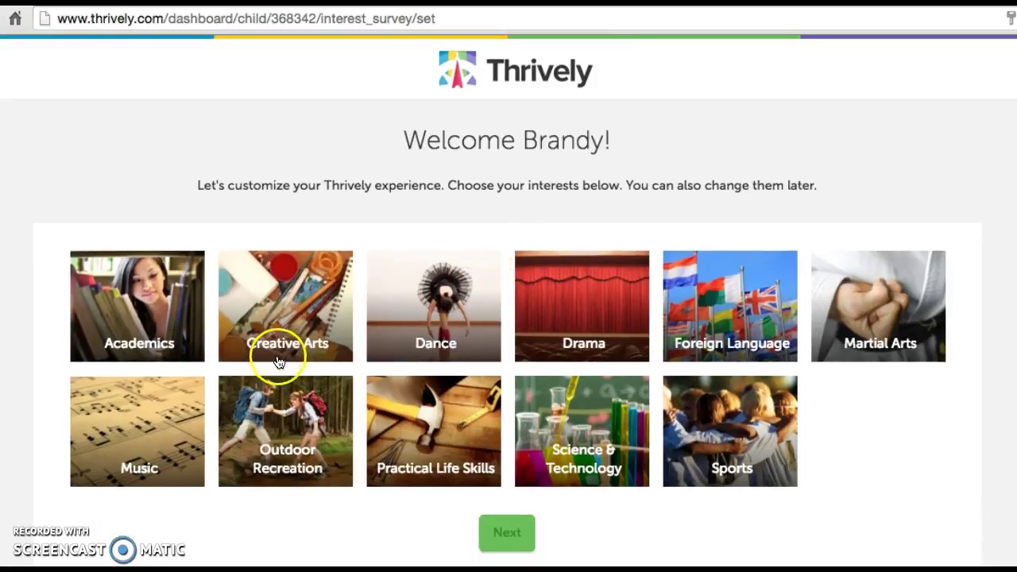
{"action": "left_click", "coordinate": [137, 306]}
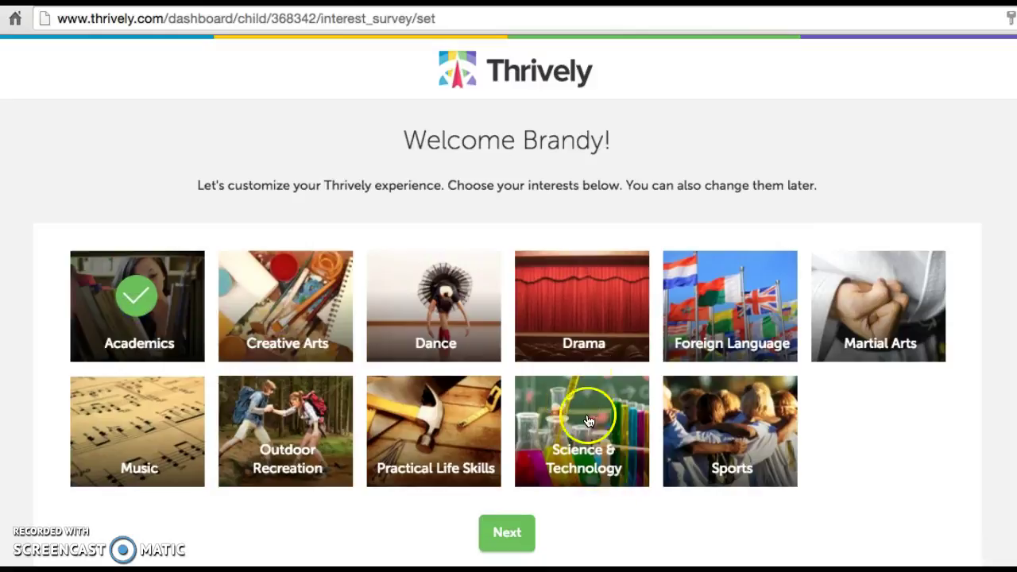
{"action": "left_click", "coordinate": [320, 306]}
{"action": "left_click", "coordinate": [321, 443]}
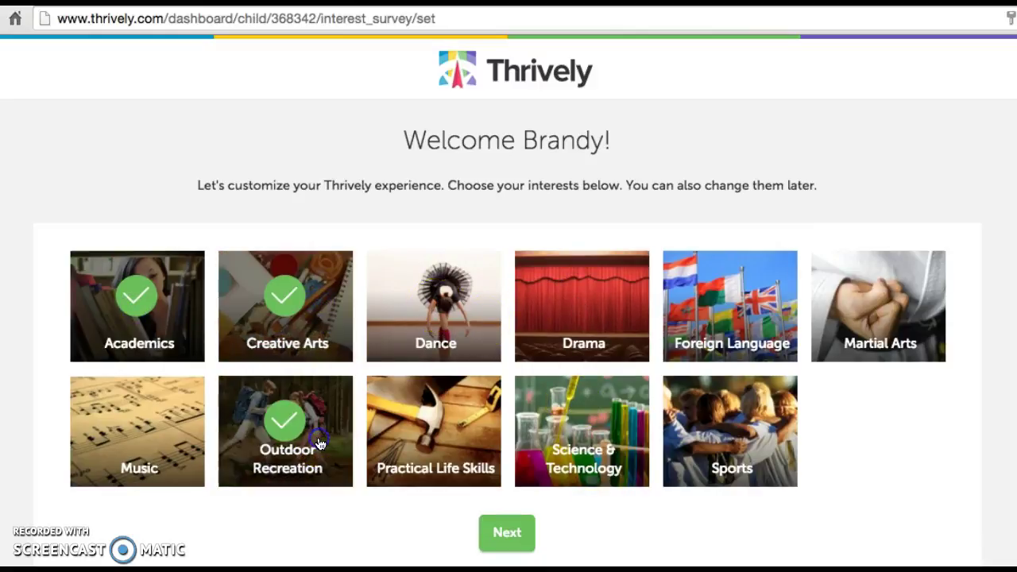
{"action": "left_click", "coordinate": [508, 541]}
{"action": "left_click", "coordinate": [433, 409]}
{"action": "left_click", "coordinate": [735, 417]}
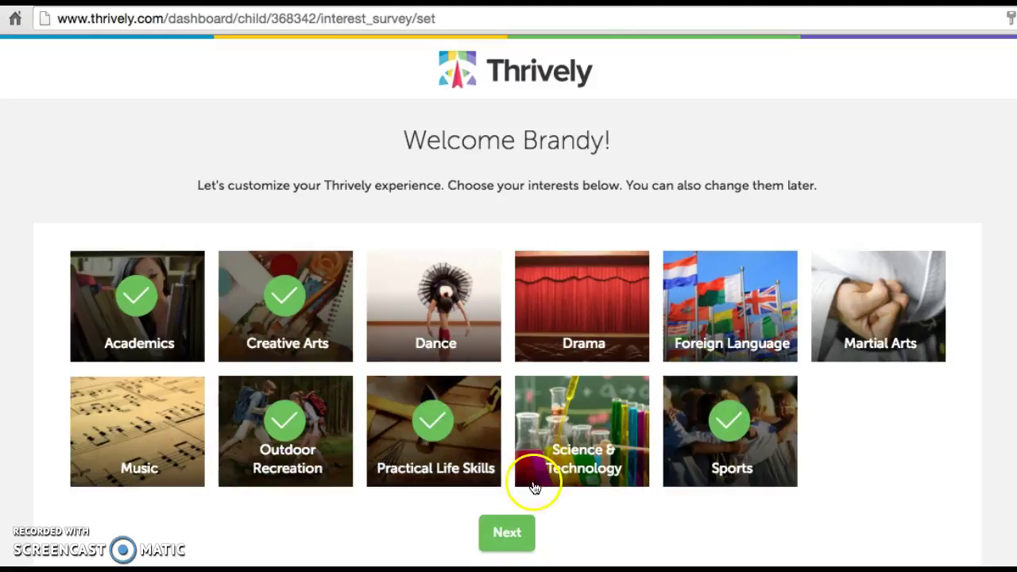
{"action": "left_click", "coordinate": [582, 297]}
{"action": "left_click", "coordinate": [526, 540]}
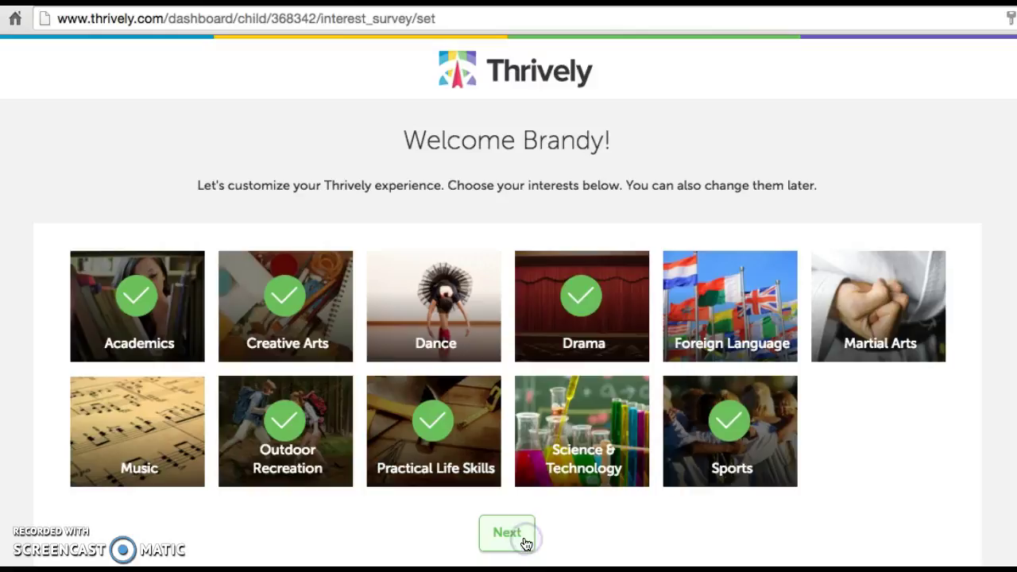
Step: Scroll through the Let's Dive Deeper interest categories
{"action": "scroll", "coordinate": [380, 437], "scroll_direction": "down", "scroll_amount": 5}
{"action": "scroll", "coordinate": [379, 437], "scroll_direction": "up", "scroll_amount": 5}
{"action": "scroll", "coordinate": [380, 437], "scroll_direction": "down", "scroll_amount": 2}
{"action": "scroll", "coordinate": [380, 441], "scroll_direction": "up", "scroll_amount": 1}
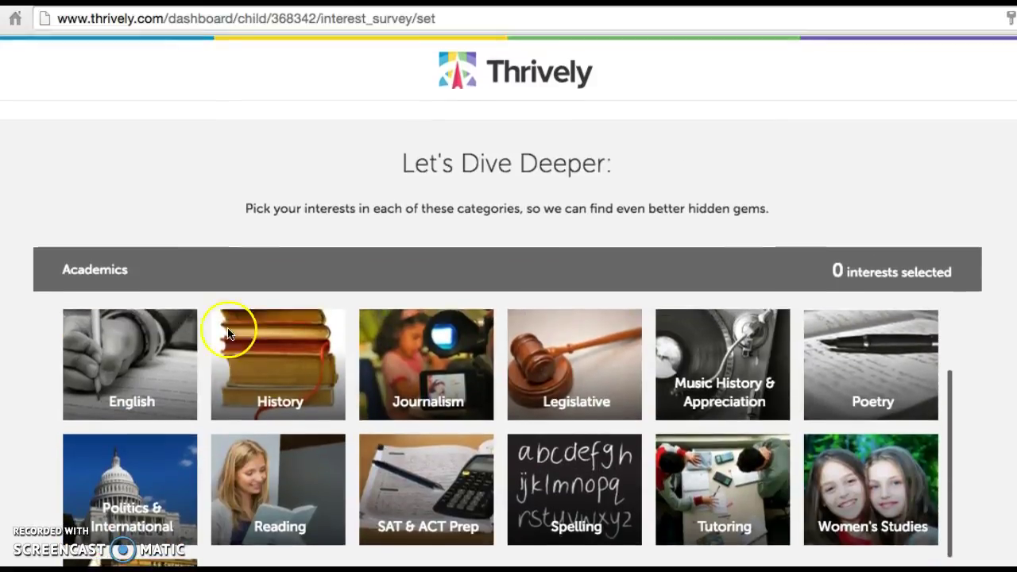
{"action": "scroll", "coordinate": [580, 360], "scroll_direction": "down", "scroll_amount": 3}
{"action": "scroll", "coordinate": [580, 360], "scroll_direction": "down", "scroll_amount": 1}
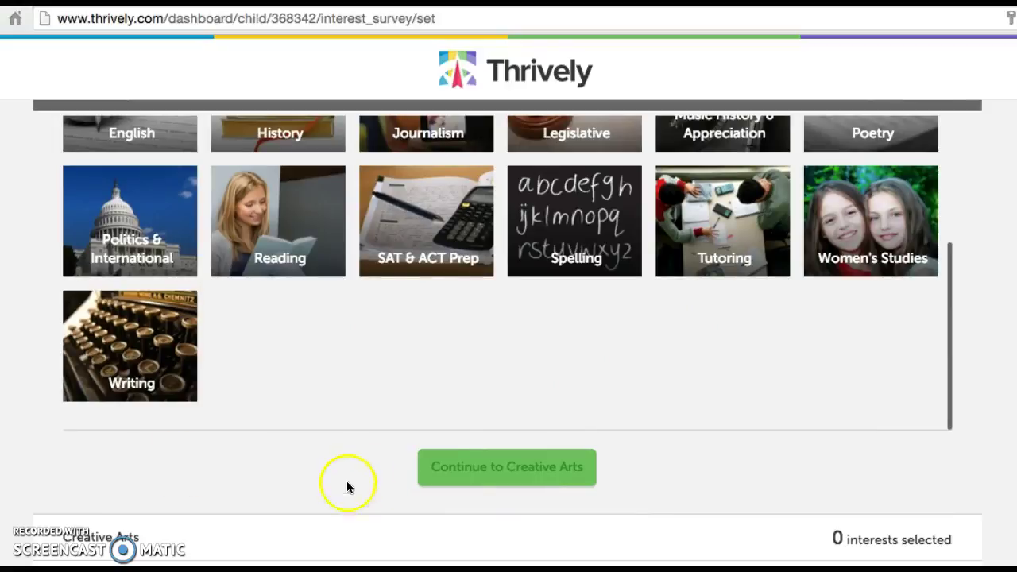
{"action": "scroll", "coordinate": [424, 352], "scroll_direction": "up", "scroll_amount": 2}
{"action": "scroll", "coordinate": [403, 363], "scroll_direction": "down", "scroll_amount": 2}
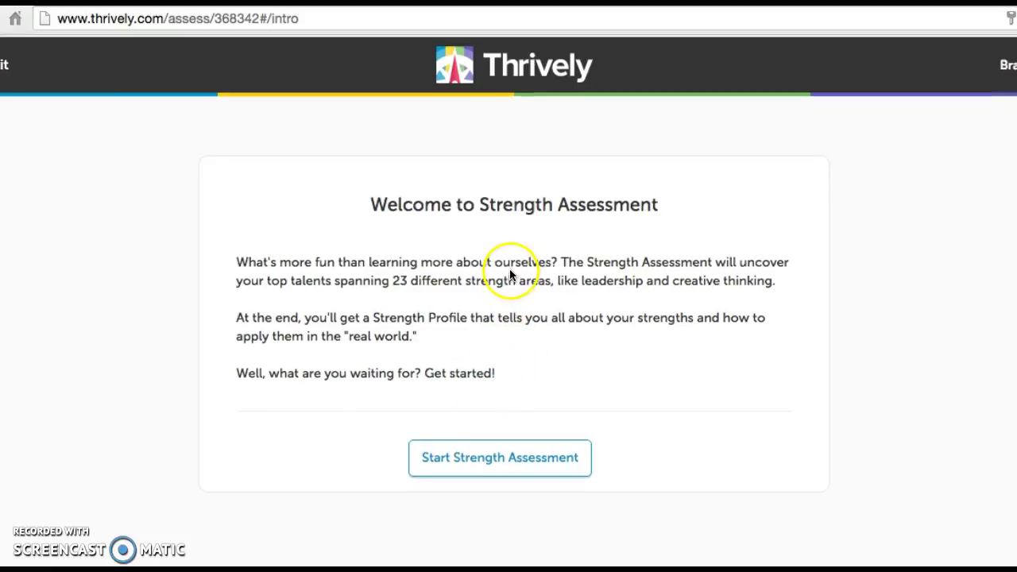
Step: Launch the Strength Assessment and confirm in the pop-up to begin the questions
{"action": "left_click", "coordinate": [491, 454]}
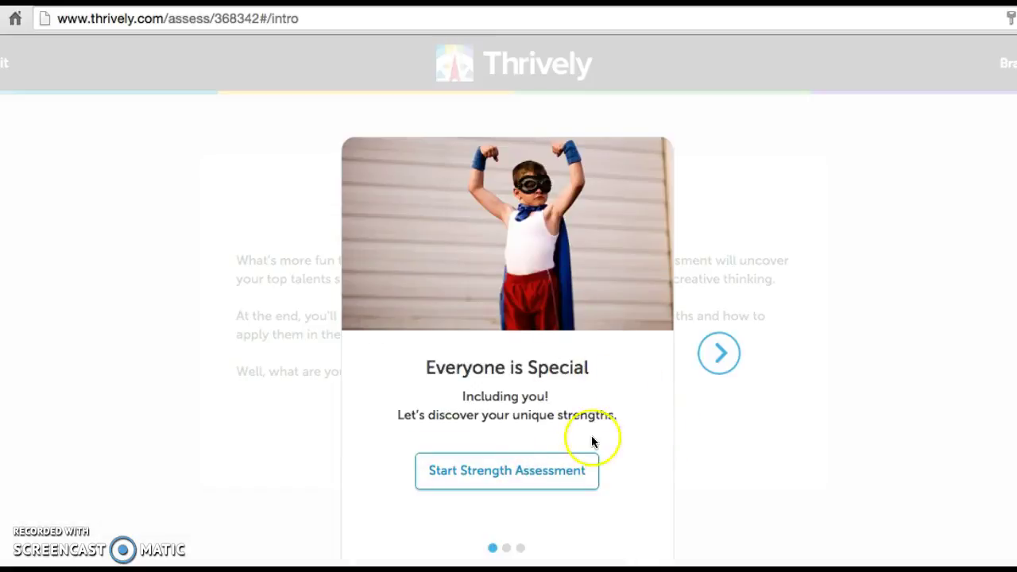
{"action": "left_click", "coordinate": [552, 469]}
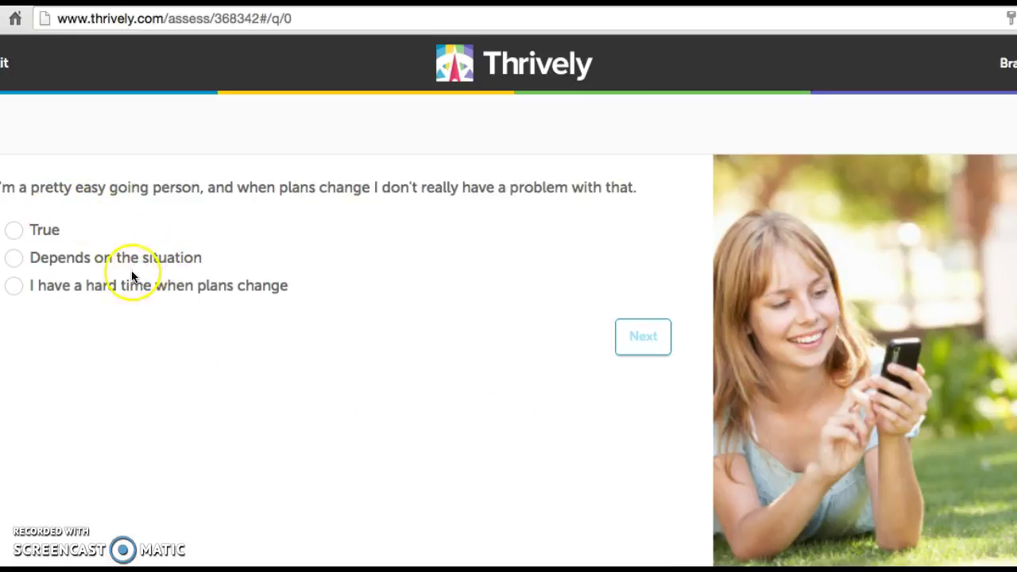
Step: Answer 'Depends on the situation', 'Most of the time', then False for the performing-arts question
{"action": "left_click", "coordinate": [14, 259]}
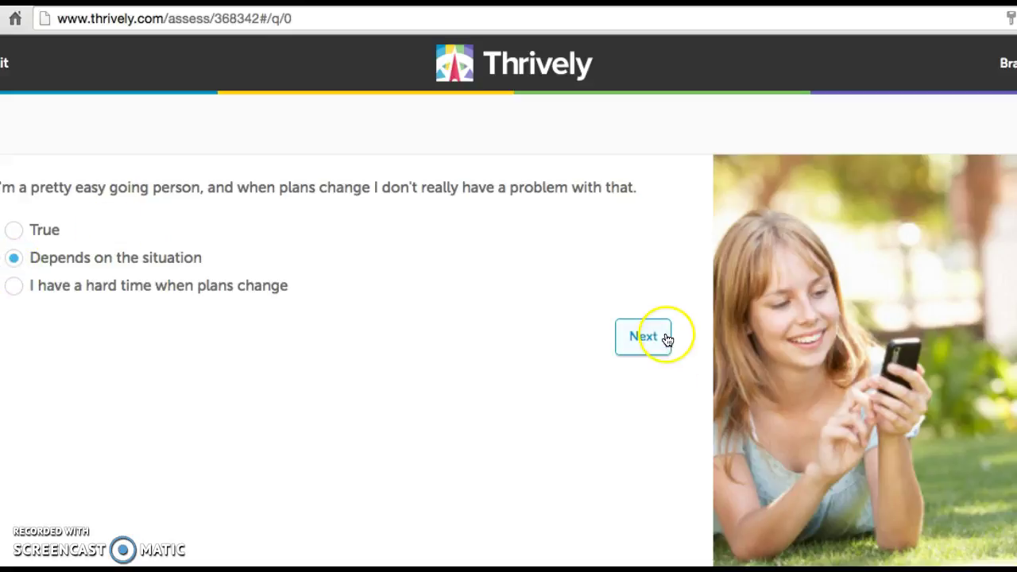
{"action": "left_click", "coordinate": [652, 339]}
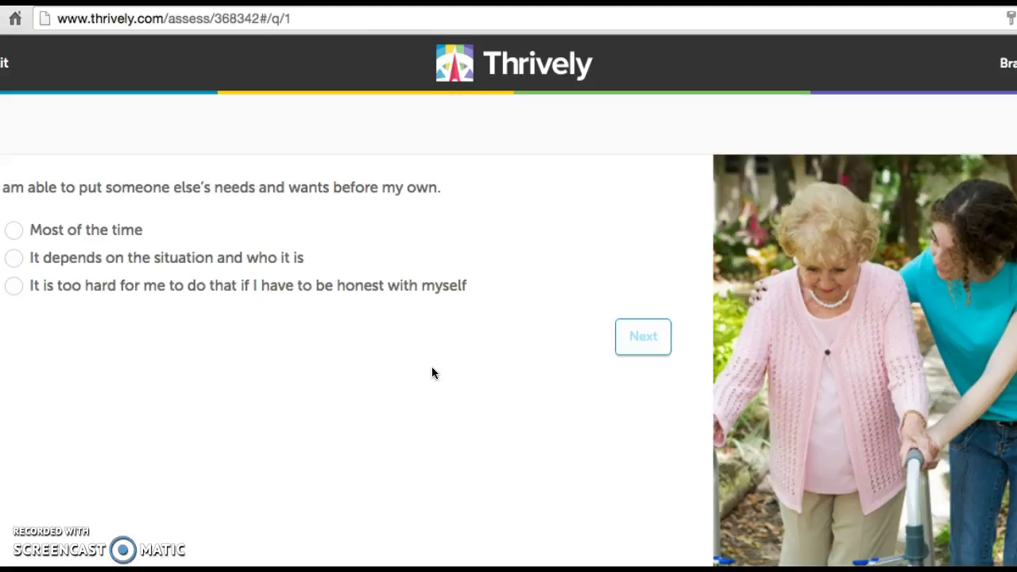
{"action": "left_click", "coordinate": [16, 231]}
{"action": "left_click", "coordinate": [643, 342]}
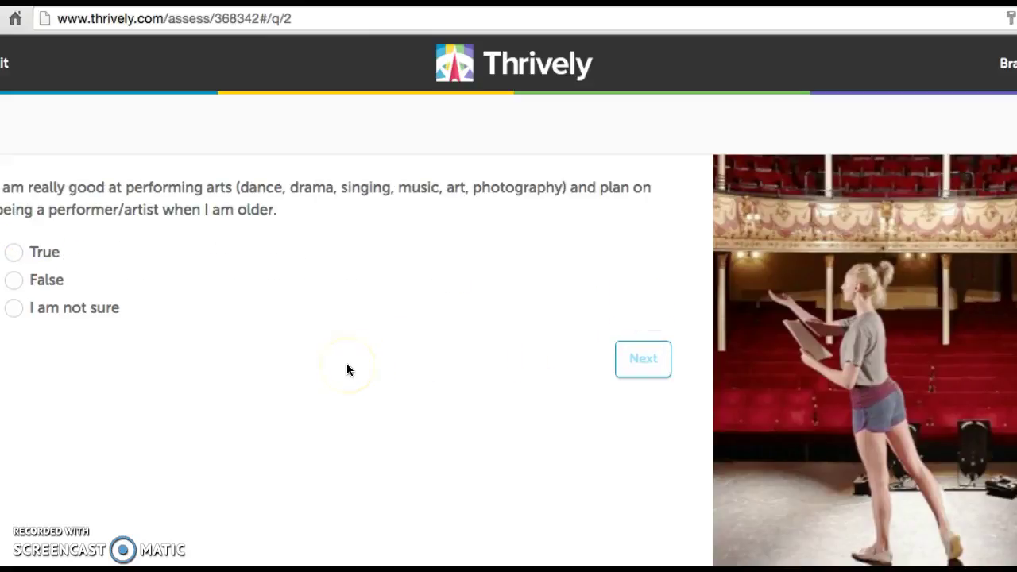
{"action": "left_click", "coordinate": [15, 281]}
{"action": "left_click", "coordinate": [624, 359]}
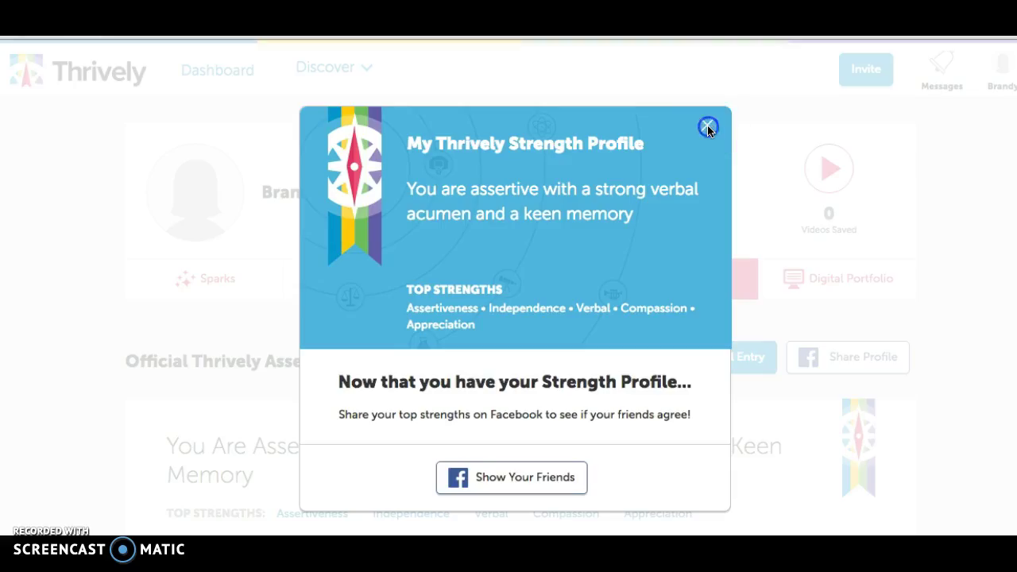
Step: Dismiss the Strength Profile pop-up and review the 'Assertive With A Strong Verbal Acumen' profile, career interests and interests
{"action": "left_click", "coordinate": [707, 125]}
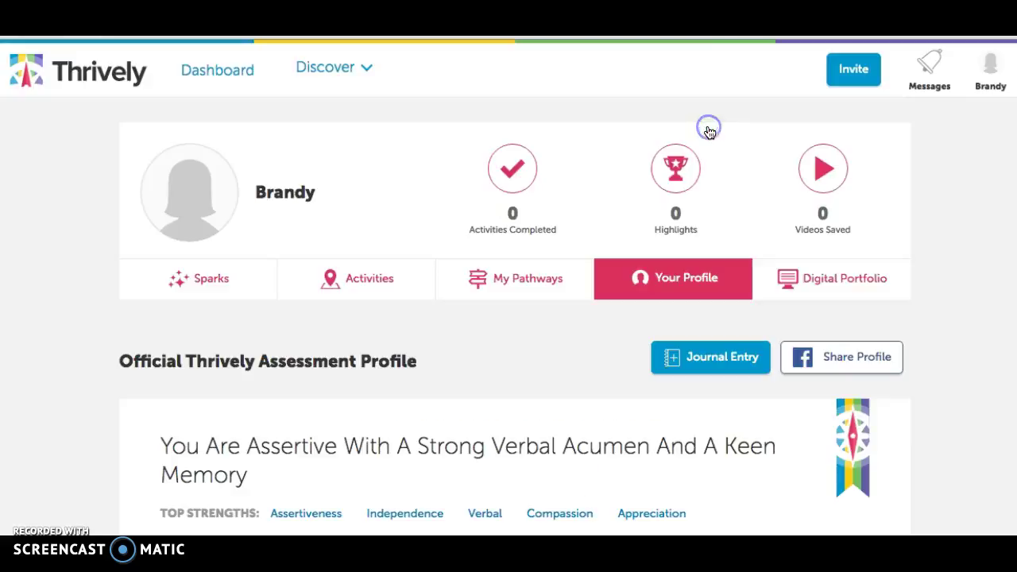
{"action": "scroll", "coordinate": [552, 225], "scroll_direction": "down", "scroll_amount": 1}
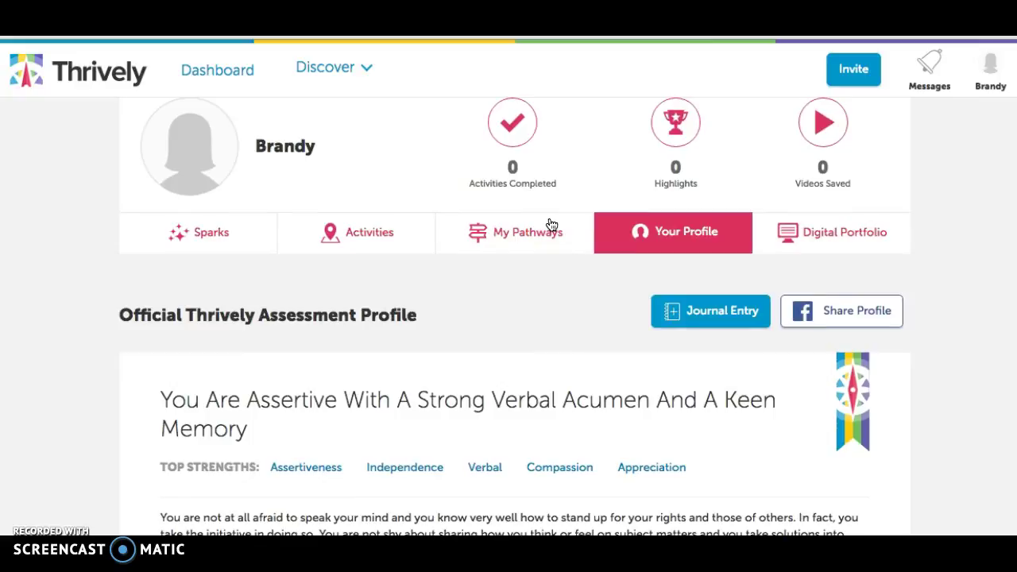
{"action": "scroll", "coordinate": [551, 224], "scroll_direction": "down", "scroll_amount": 2}
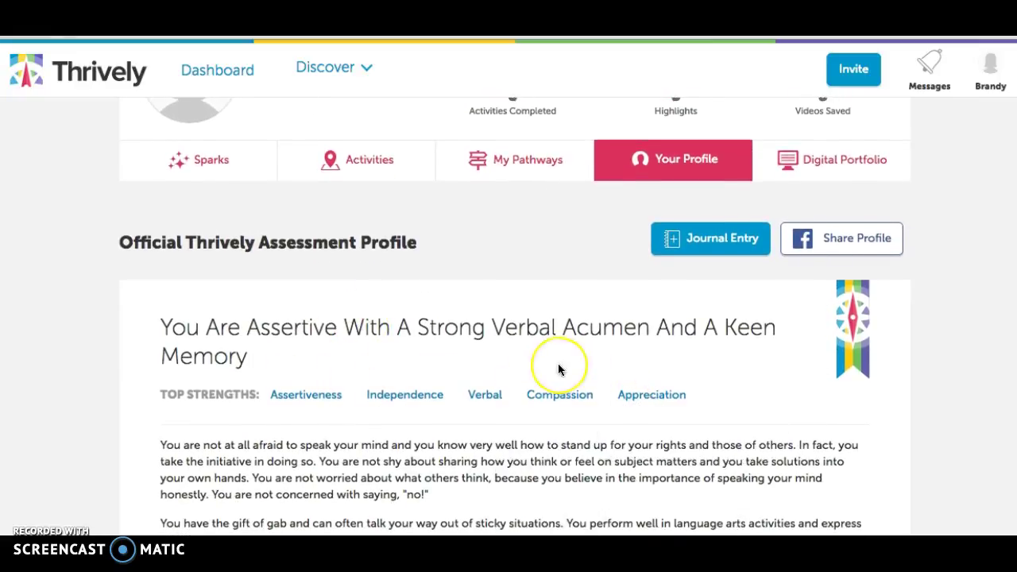
{"action": "scroll", "coordinate": [559, 368], "scroll_direction": "down", "scroll_amount": 10}
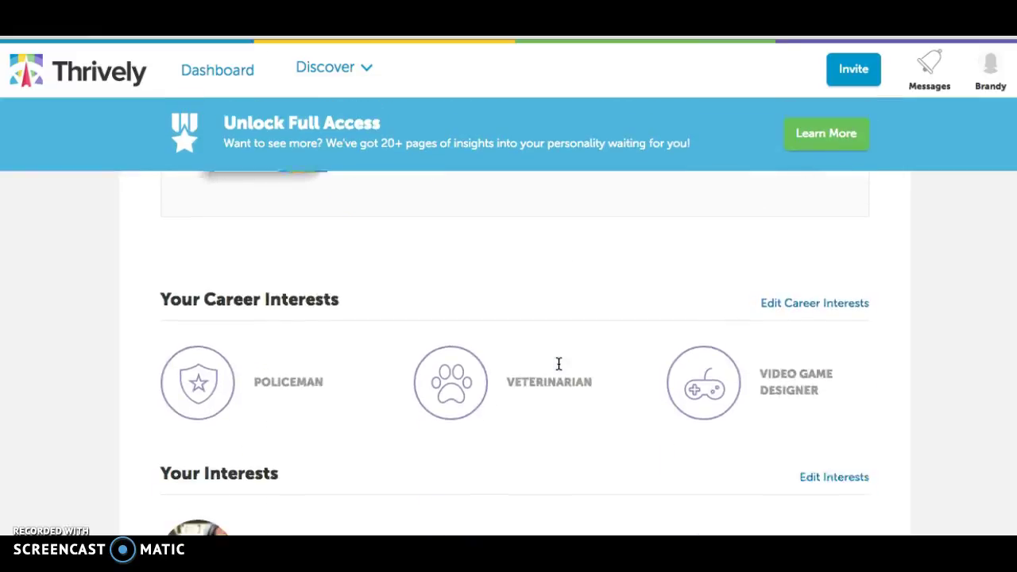
{"action": "scroll", "coordinate": [559, 363], "scroll_direction": "down", "scroll_amount": 1}
{"action": "scroll", "coordinate": [733, 438], "scroll_direction": "down", "scroll_amount": 3}
{"action": "scroll", "coordinate": [732, 438], "scroll_direction": "down", "scroll_amount": 5}
{"action": "scroll", "coordinate": [732, 438], "scroll_direction": "down", "scroll_amount": 3}
{"action": "scroll", "coordinate": [732, 438], "scroll_direction": "up", "scroll_amount": 9}
{"action": "scroll", "coordinate": [732, 438], "scroll_direction": "up", "scroll_amount": 15}
{"action": "scroll", "coordinate": [731, 438], "scroll_direction": "down", "scroll_amount": 1}
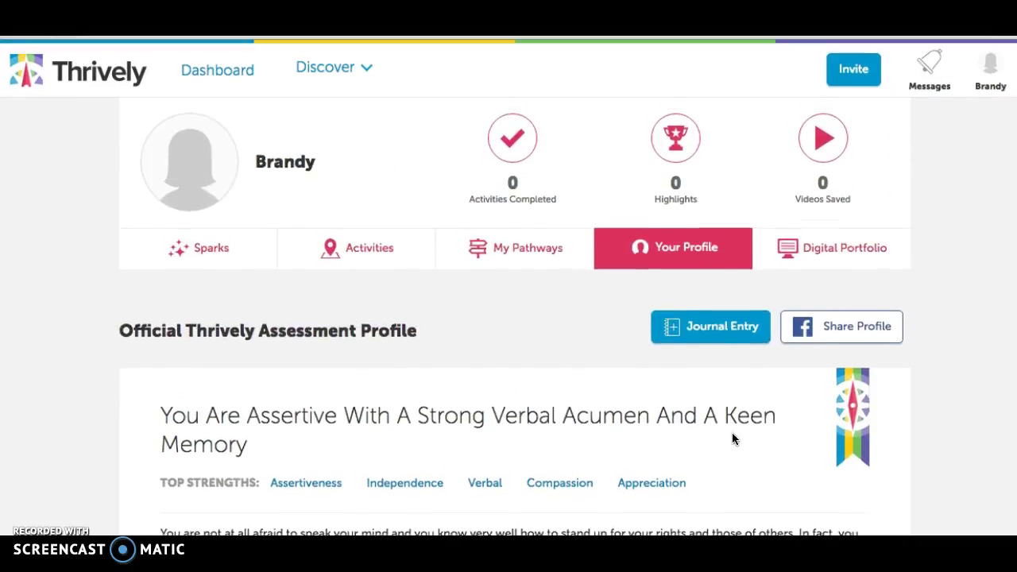
Step: Browse the Further Your Strengths activities, then show My Pathways: Policeman, Veterinarian and Video Game Designer
{"action": "left_click", "coordinate": [370, 251]}
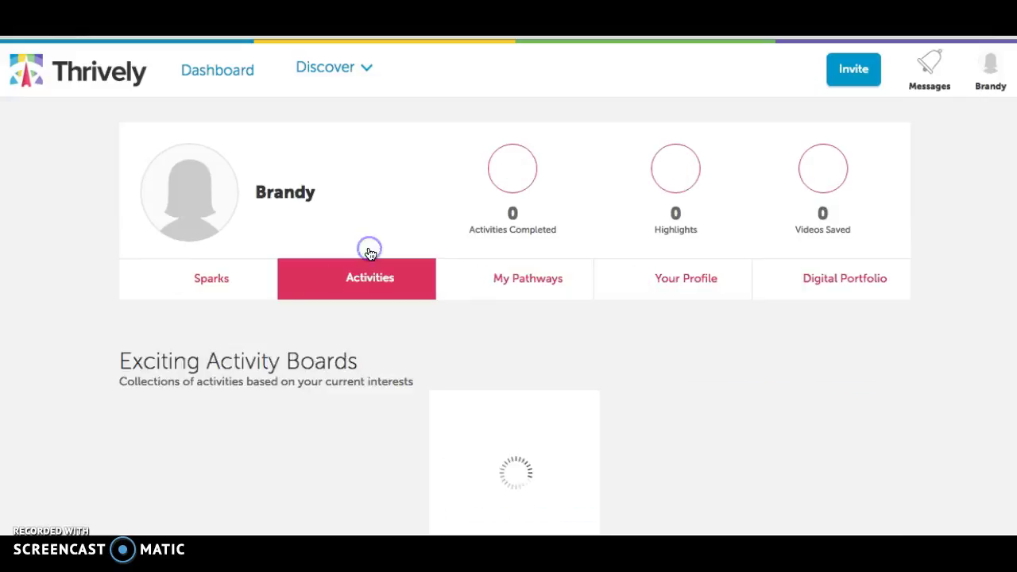
{"action": "scroll", "coordinate": [458, 351], "scroll_direction": "down", "scroll_amount": 2}
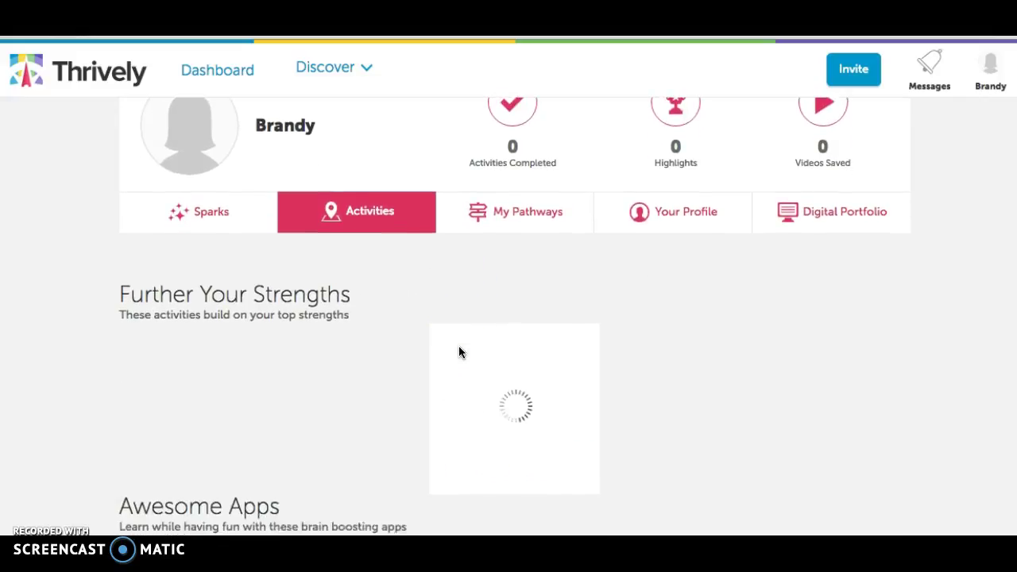
{"action": "scroll", "coordinate": [458, 352], "scroll_direction": "down", "scroll_amount": 1}
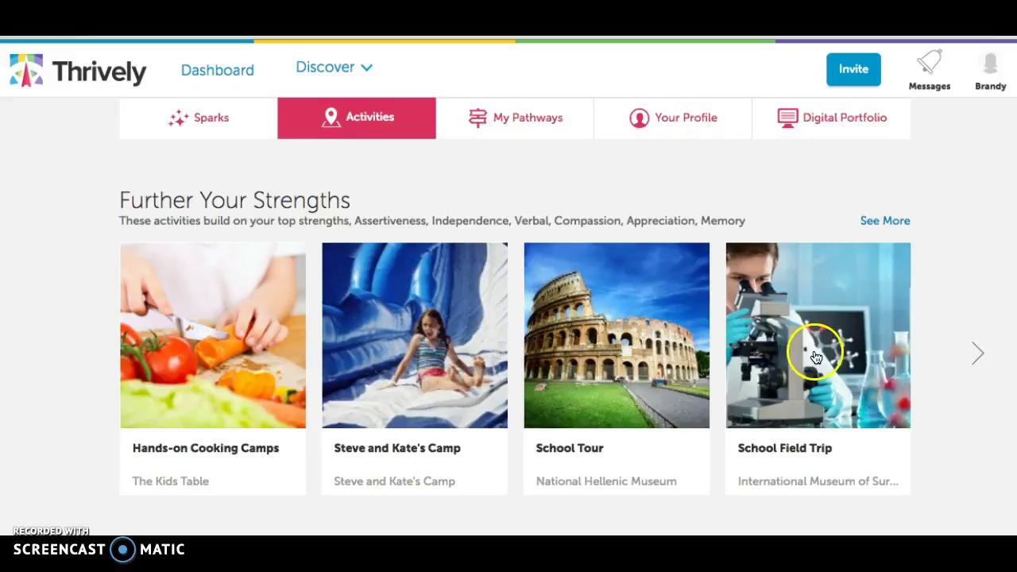
{"action": "scroll", "coordinate": [816, 357], "scroll_direction": "up", "scroll_amount": 2}
{"action": "left_click", "coordinate": [559, 222]}
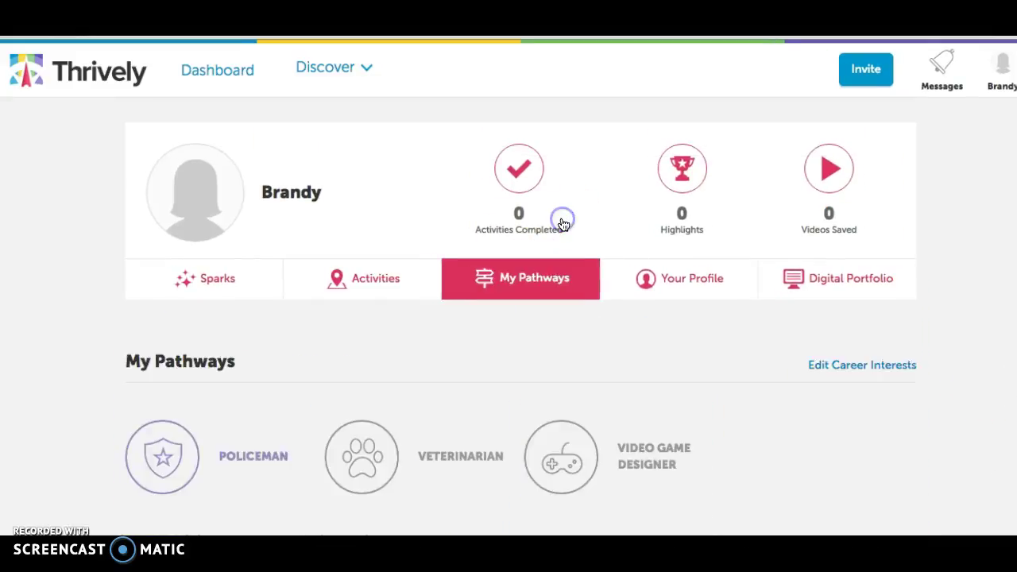
{"action": "scroll", "coordinate": [548, 321], "scroll_direction": "down", "scroll_amount": 3}
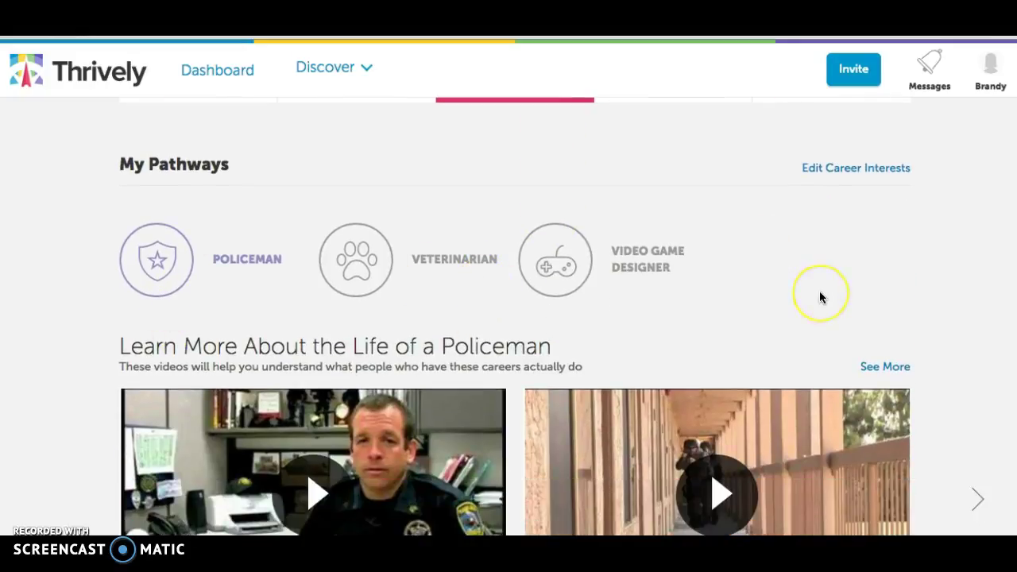
{"action": "scroll", "coordinate": [819, 295], "scroll_direction": "up", "scroll_amount": 1}
{"action": "scroll", "coordinate": [821, 297], "scroll_direction": "down", "scroll_amount": 1}
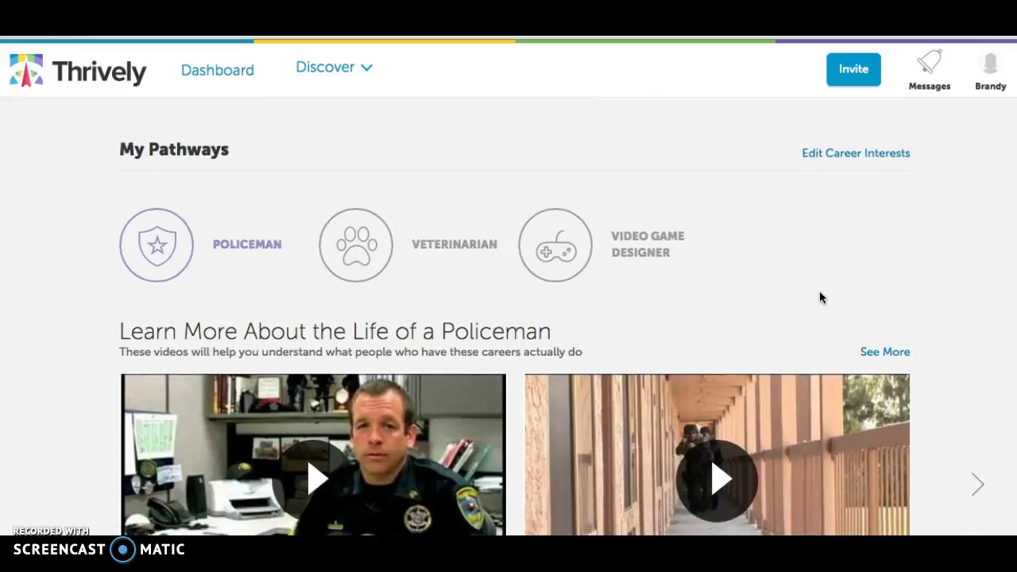
{"action": "scroll", "coordinate": [821, 297], "scroll_direction": "up", "scroll_amount": 1}
{"action": "scroll", "coordinate": [820, 297], "scroll_direction": "up", "scroll_amount": 3}
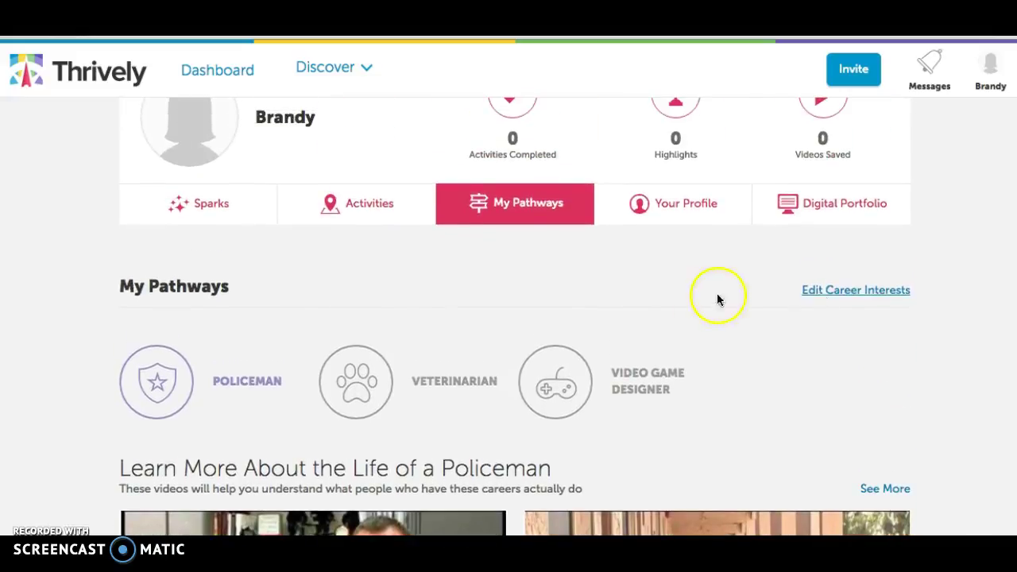
{"action": "scroll", "coordinate": [660, 320], "scroll_direction": "down", "scroll_amount": 1}
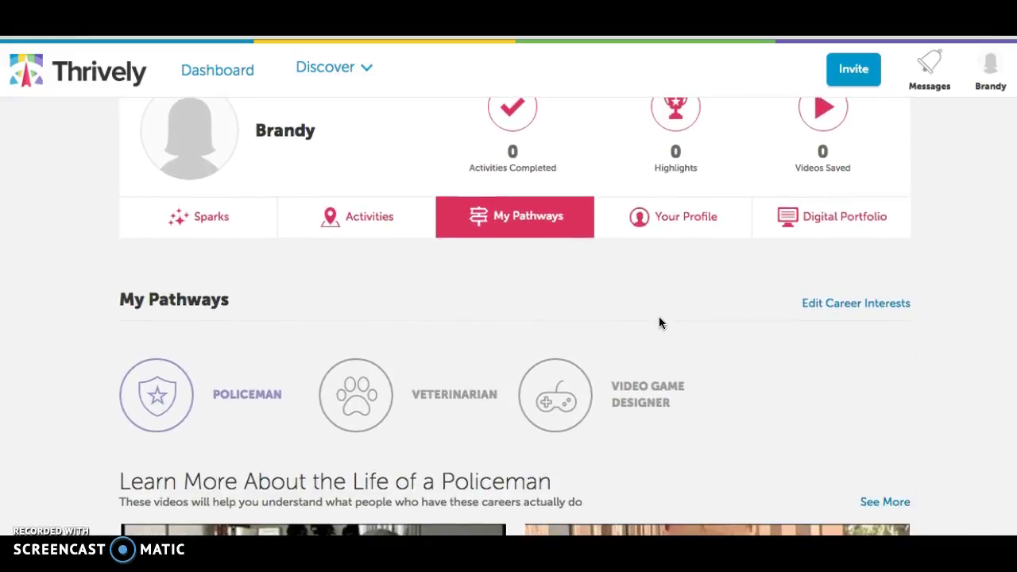
{"action": "scroll", "coordinate": [659, 320], "scroll_direction": "up", "scroll_amount": 1}
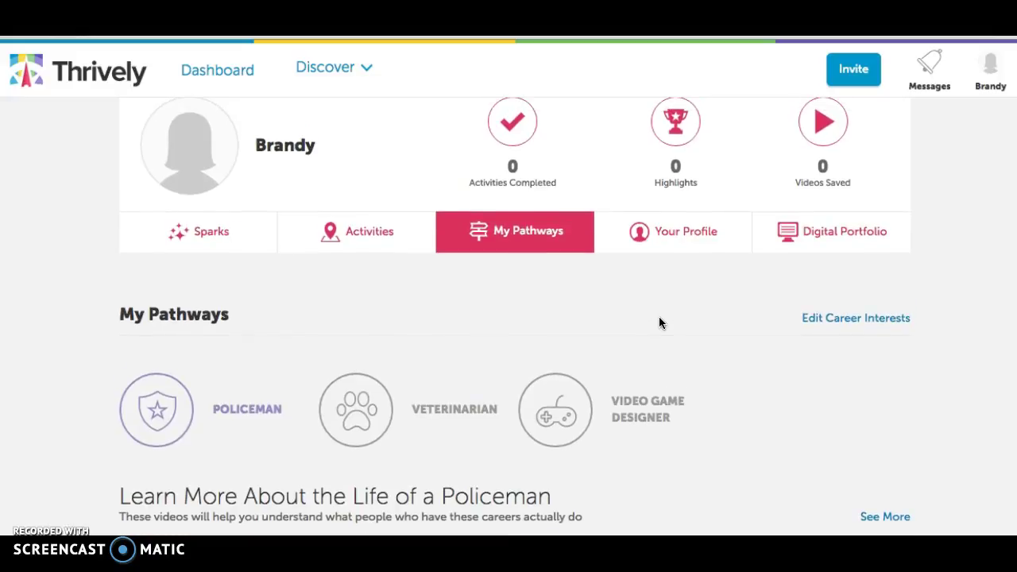
{"action": "scroll", "coordinate": [658, 320], "scroll_direction": "up", "scroll_amount": 1}
{"action": "scroll", "coordinate": [658, 321], "scroll_direction": "down", "scroll_amount": 2}
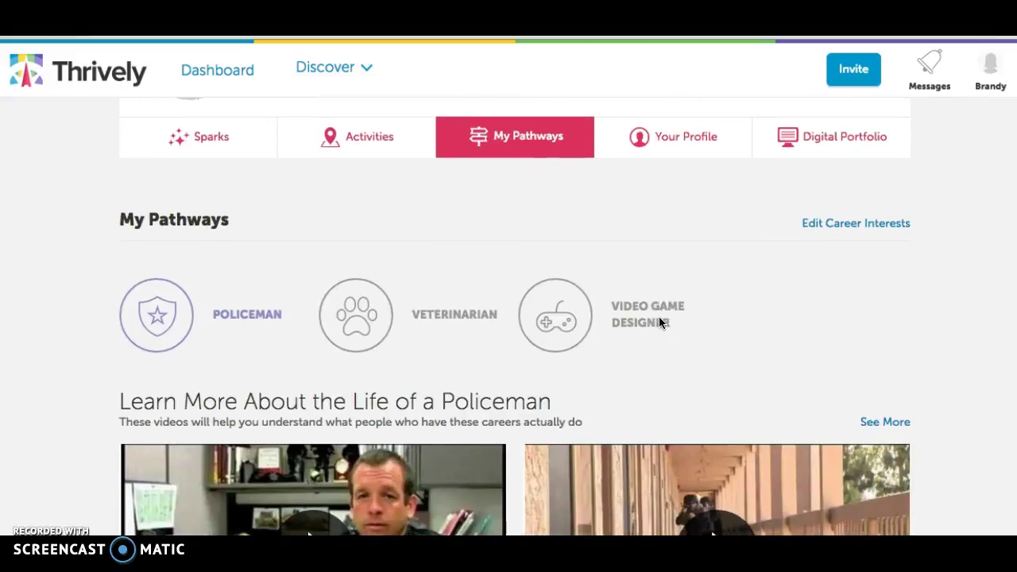
{"action": "scroll", "coordinate": [730, 386], "scroll_direction": "up", "scroll_amount": 2}
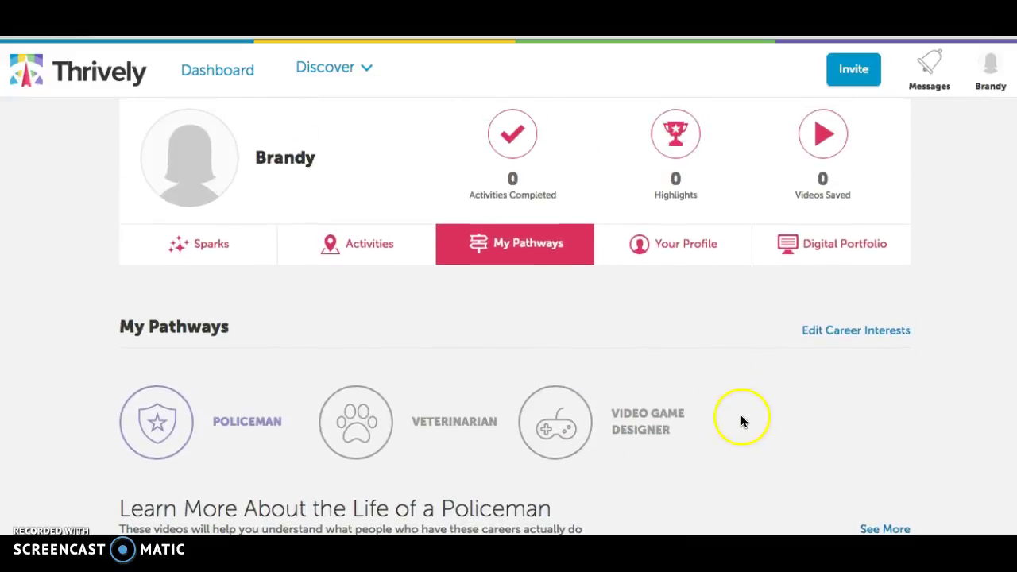
{"action": "scroll", "coordinate": [740, 421], "scroll_direction": "up", "scroll_amount": 1}
Step: Review the Digital Portfolio summary of strength profile, top strengths, pathways and key interests
{"action": "left_click", "coordinate": [826, 286]}
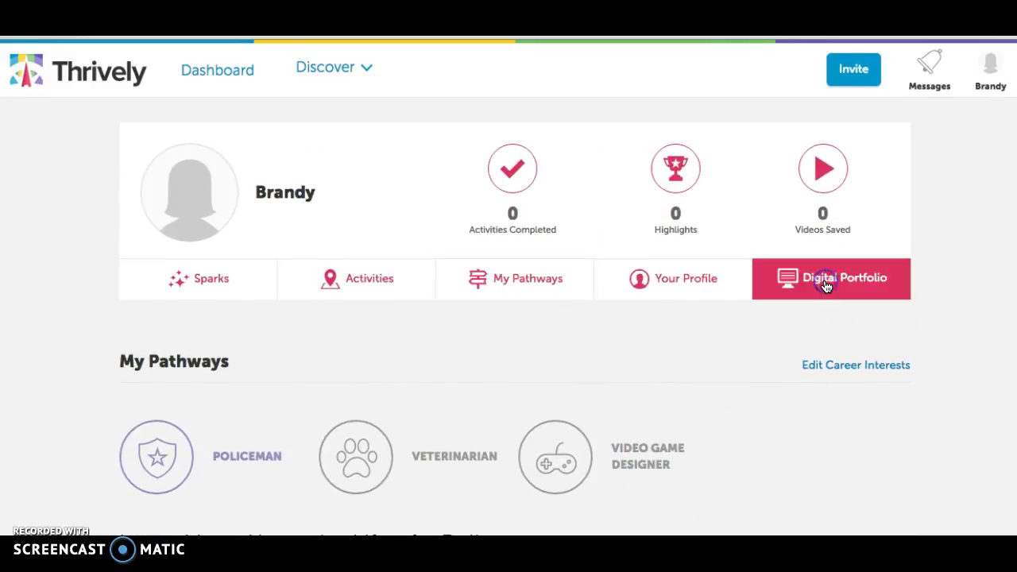
{"action": "scroll", "coordinate": [563, 335], "scroll_direction": "down", "scroll_amount": 2}
{"action": "scroll", "coordinate": [562, 335], "scroll_direction": "up", "scroll_amount": 2}
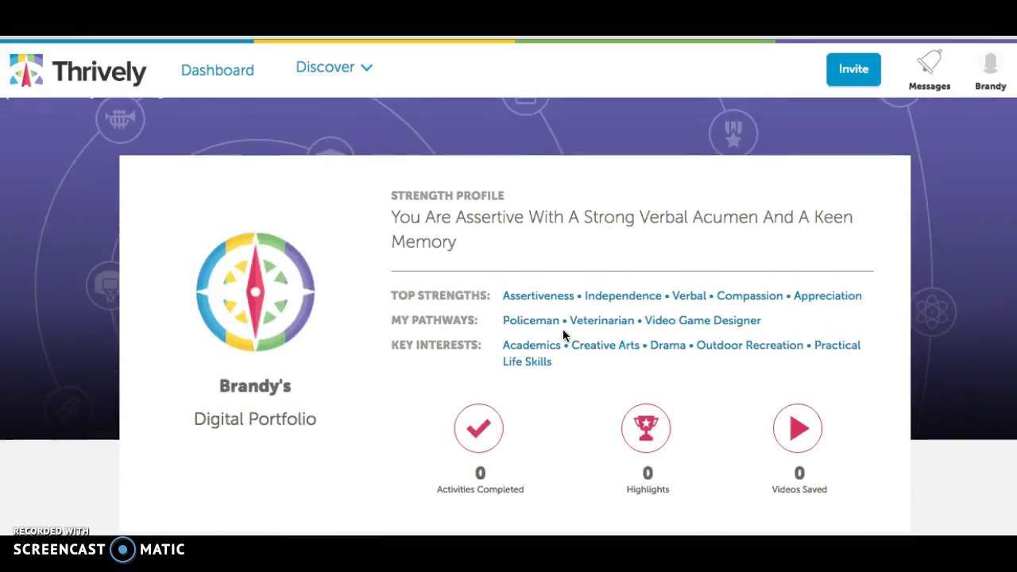
{"action": "scroll", "coordinate": [444, 317], "scroll_direction": "up", "scroll_amount": 1}
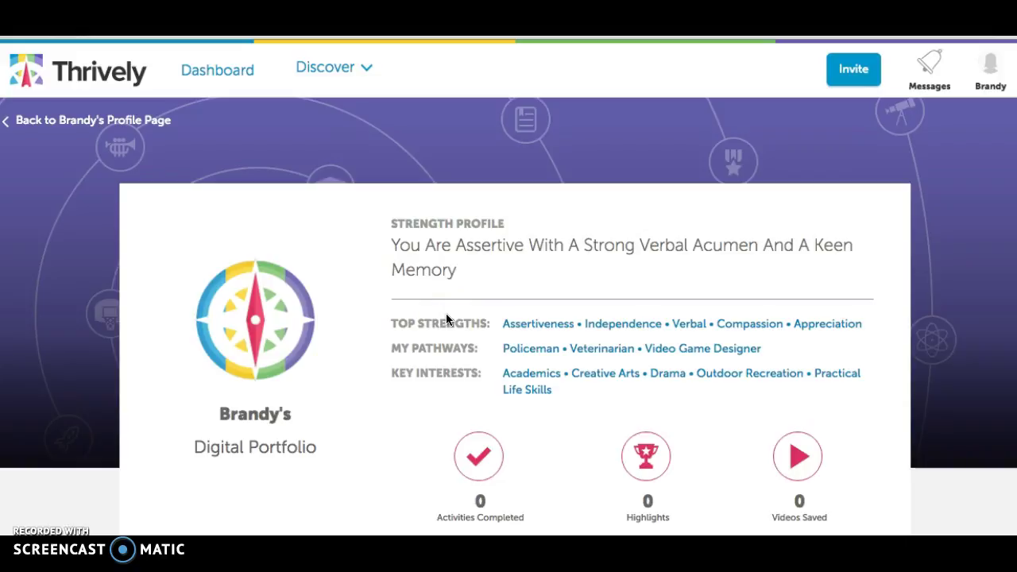
{"action": "scroll", "coordinate": [287, 359], "scroll_direction": "down", "scroll_amount": 1}
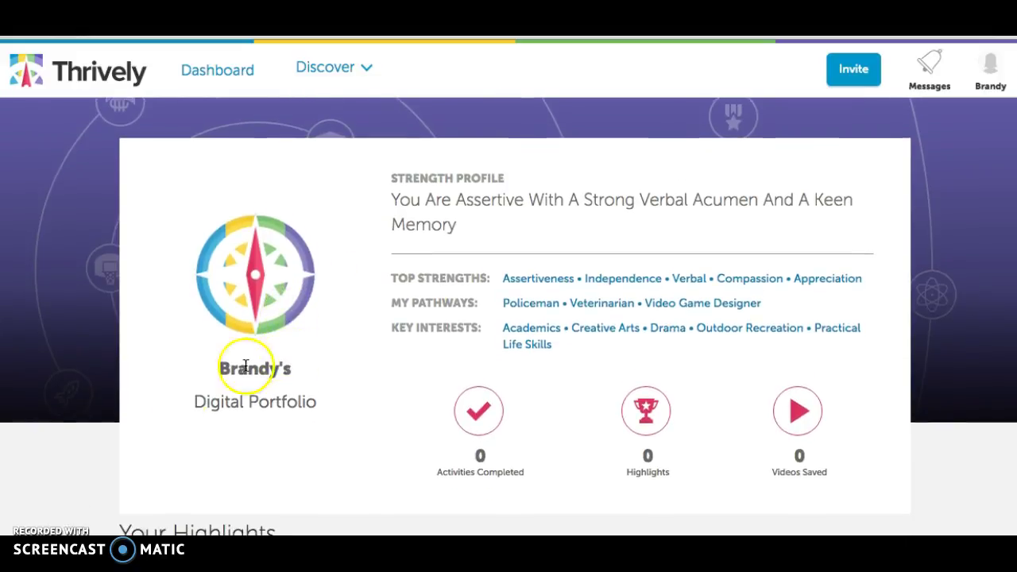